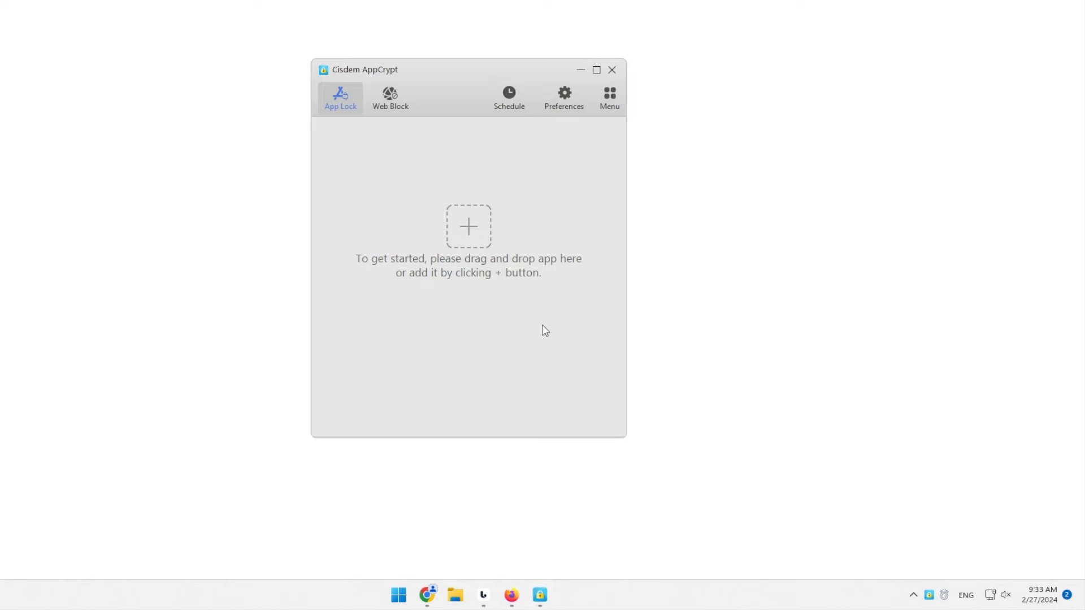
Step: Open the website blocking section and install the Cisdem Web Blocker extension in Chrome
{"action": "left_click_drag", "start_coordinate": [469, 76], "coordinate": [589, 105]}
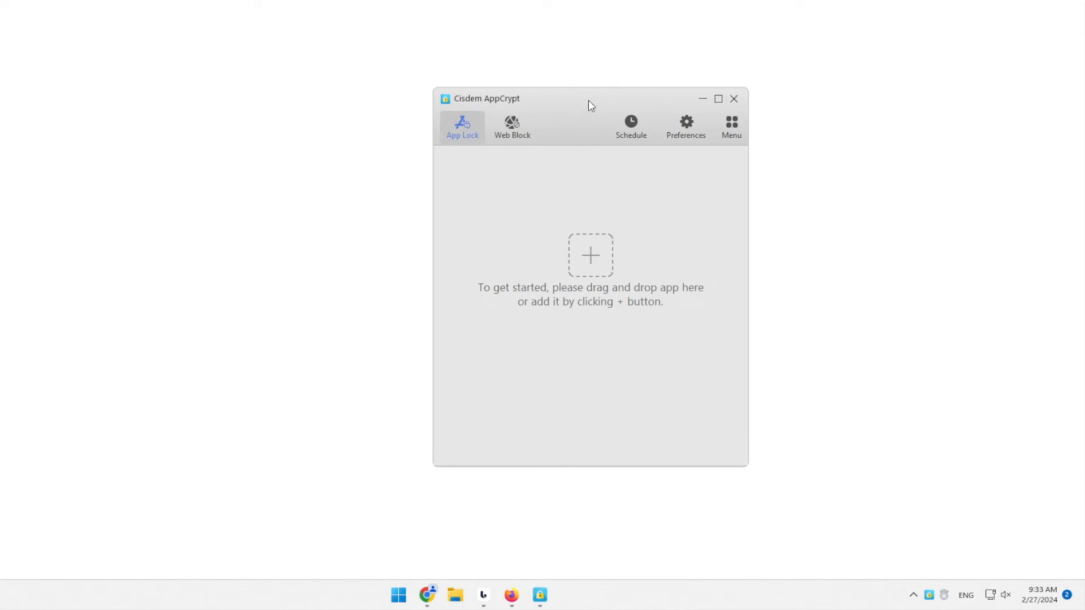
{"action": "left_click", "coordinate": [515, 129]}
{"action": "left_click_drag", "start_coordinate": [515, 129], "coordinate": [658, 201]}
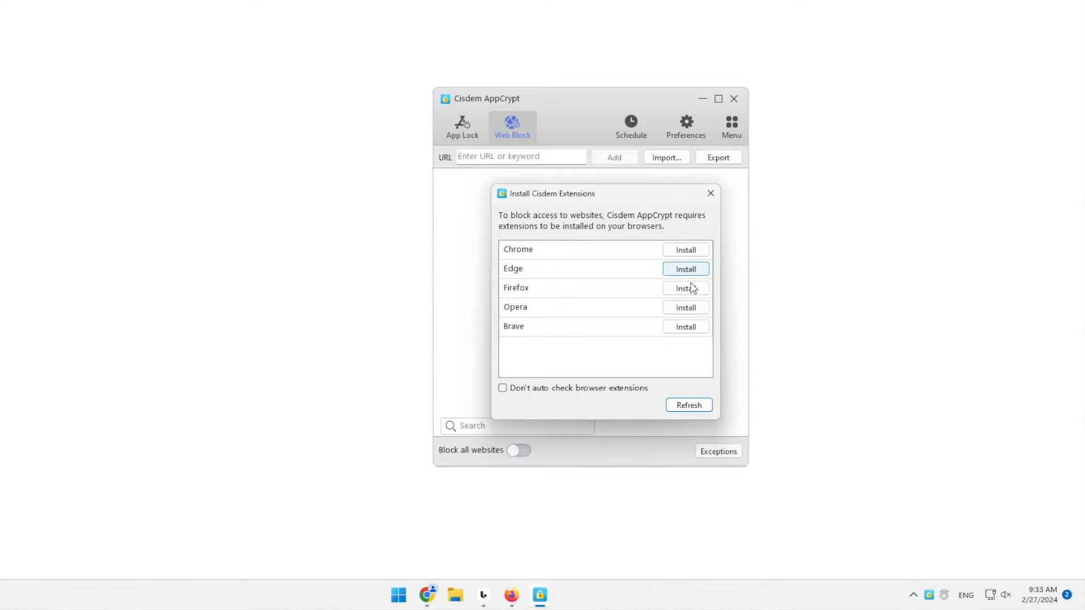
{"action": "left_click", "coordinate": [685, 249]}
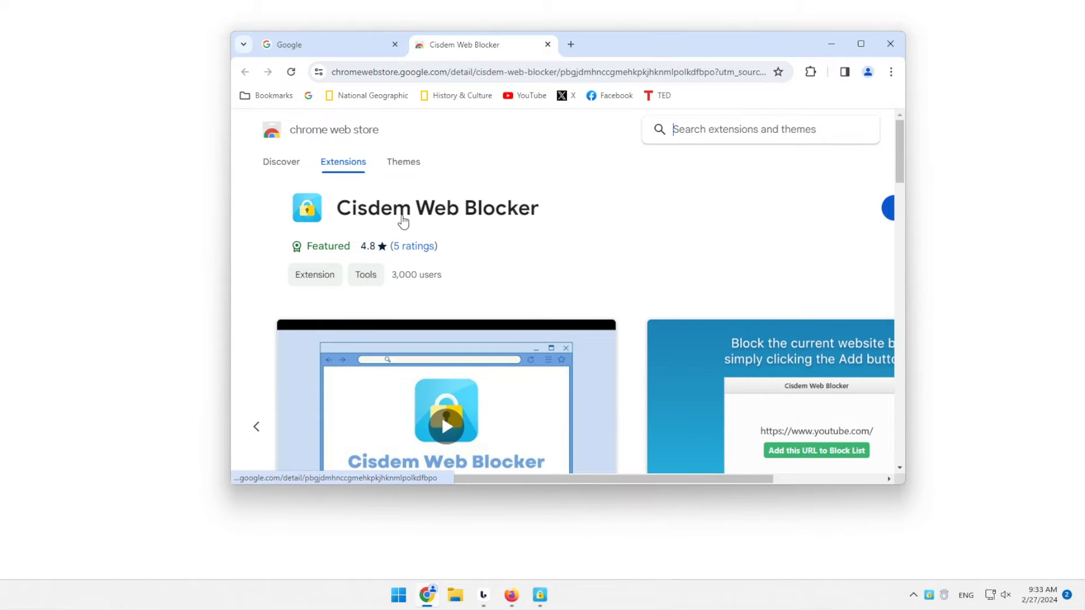
{"action": "left_click_drag", "start_coordinate": [491, 479], "coordinate": [665, 487]}
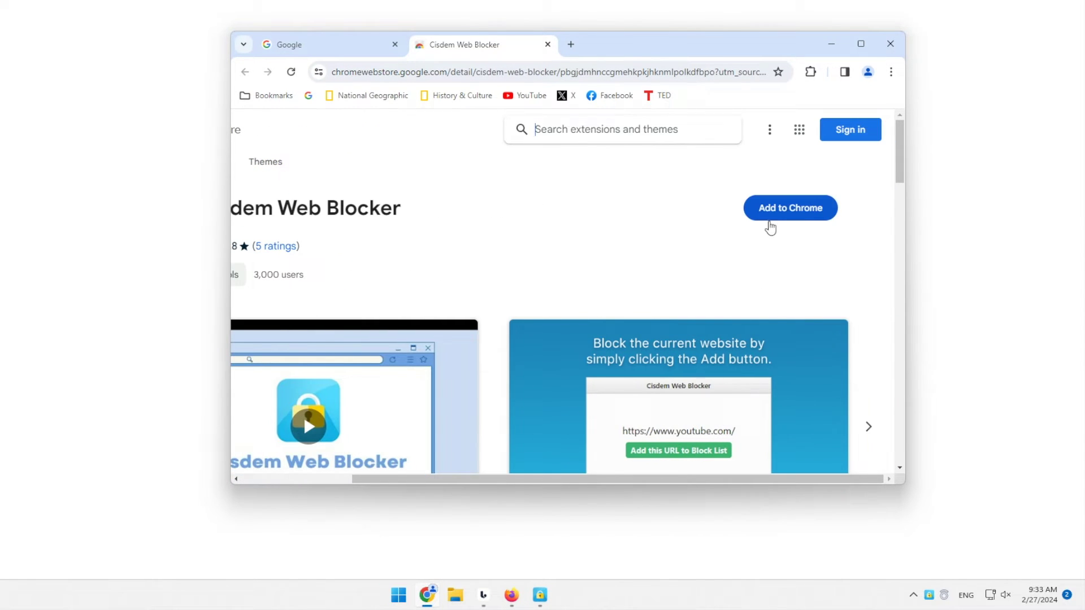
{"action": "left_click", "coordinate": [770, 213]}
{"action": "left_click", "coordinate": [594, 206]}
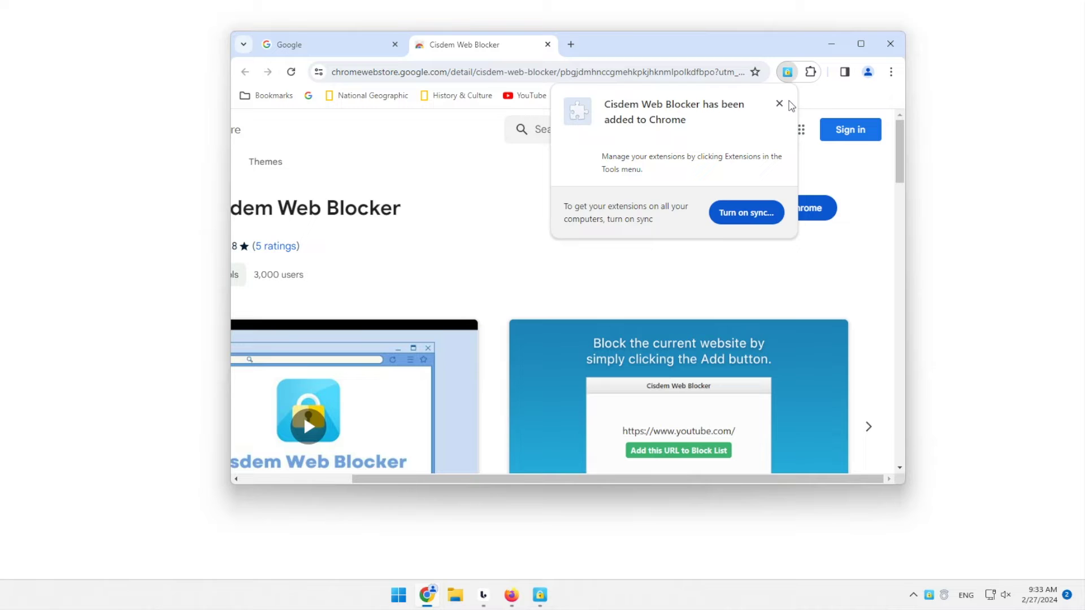
Step: Allow the Cisdem Web Blocker extension to run in Incognito mode and close the extension's settings and web store pages
{"action": "left_click", "coordinate": [811, 72]}
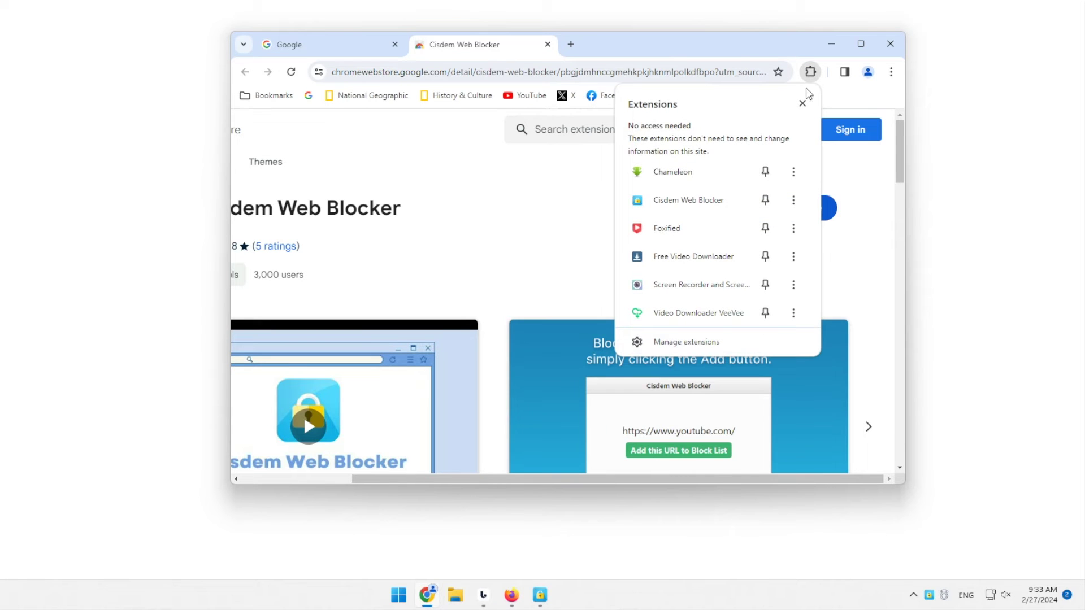
{"action": "left_click", "coordinate": [793, 200]}
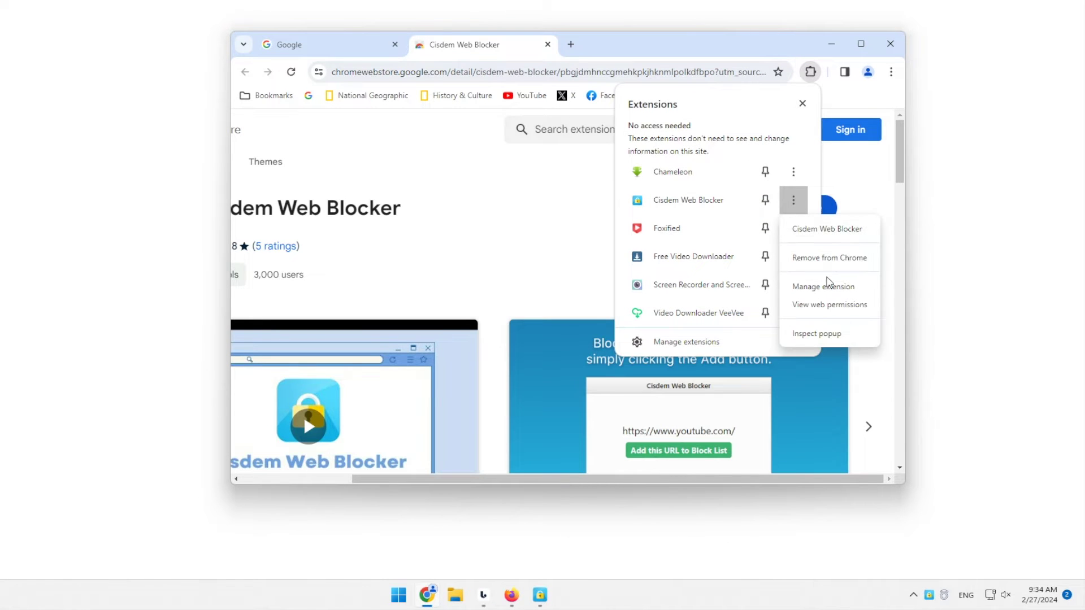
{"action": "left_click", "coordinate": [824, 287]}
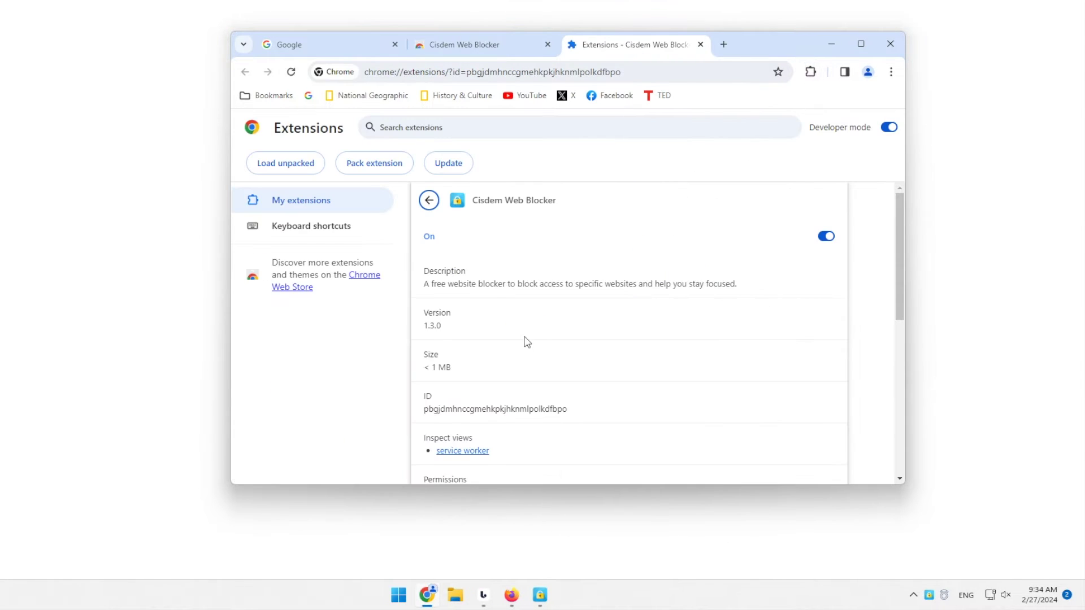
{"action": "scroll", "coordinate": [525, 341], "scroll_direction": "down", "scroll_amount": 7}
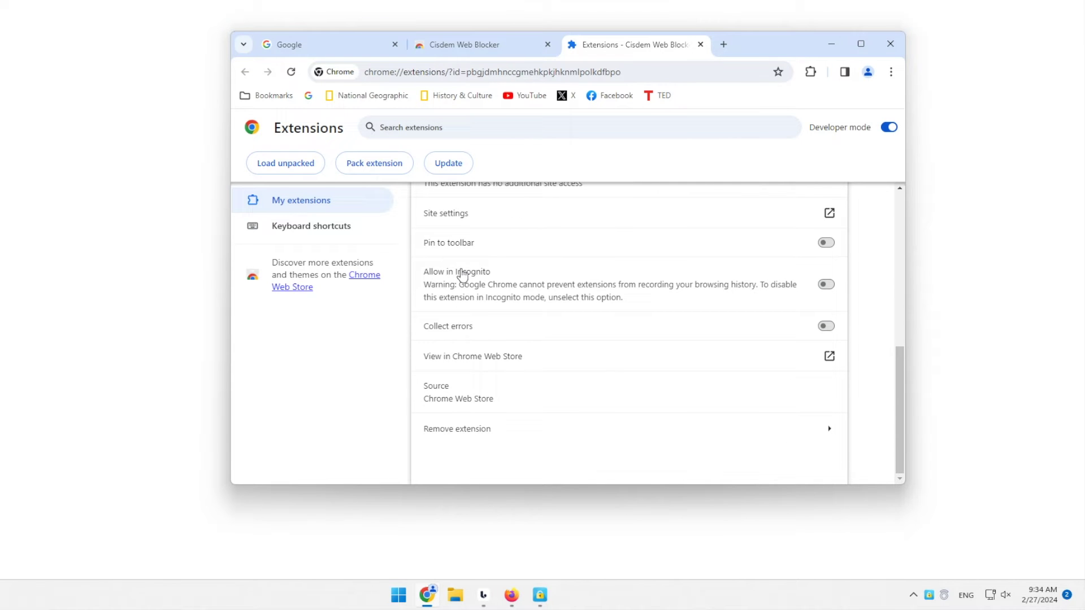
{"action": "left_click", "coordinate": [825, 286]}
{"action": "left_click", "coordinate": [700, 44]}
{"action": "left_click", "coordinate": [547, 44]}
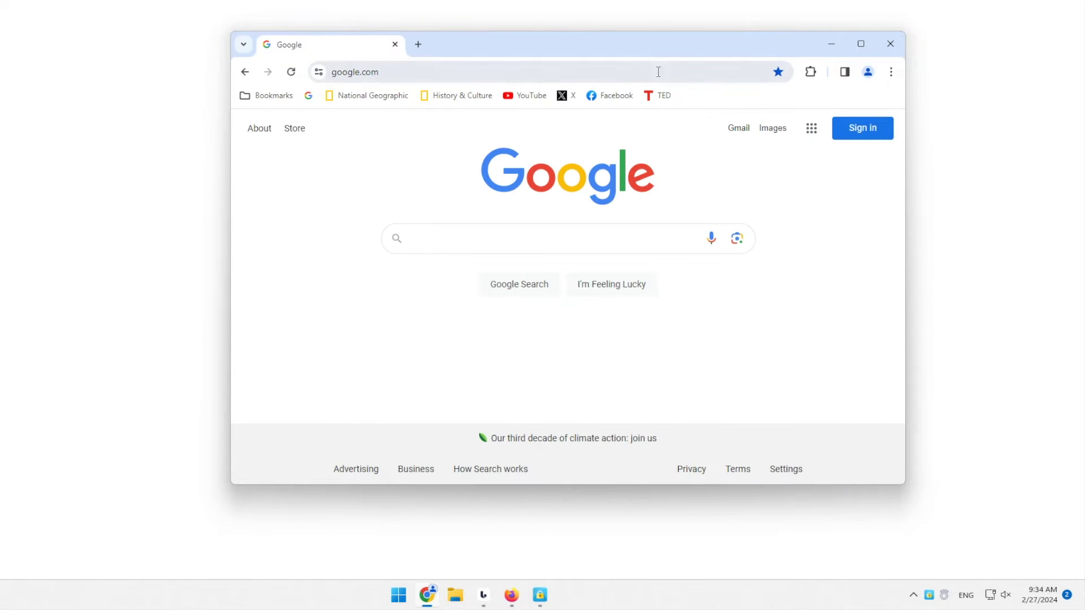
Step: Return to Cisdem AppCrypt, refresh the browser extension list and close the extension installation dialog
{"action": "left_click", "coordinate": [830, 43]}
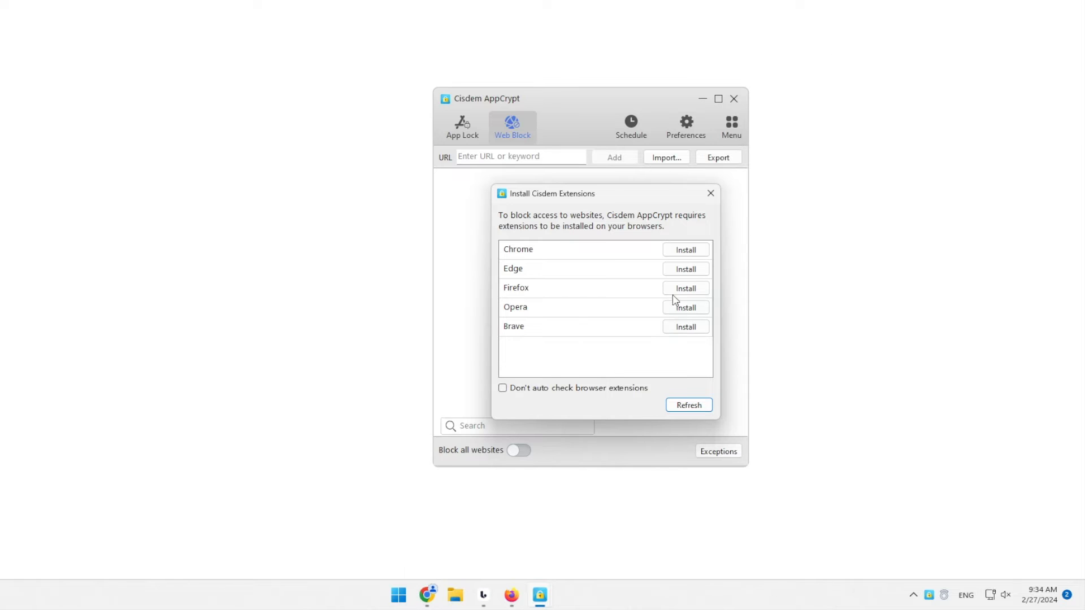
{"action": "left_click", "coordinate": [700, 405]}
{"action": "left_click", "coordinate": [711, 193]}
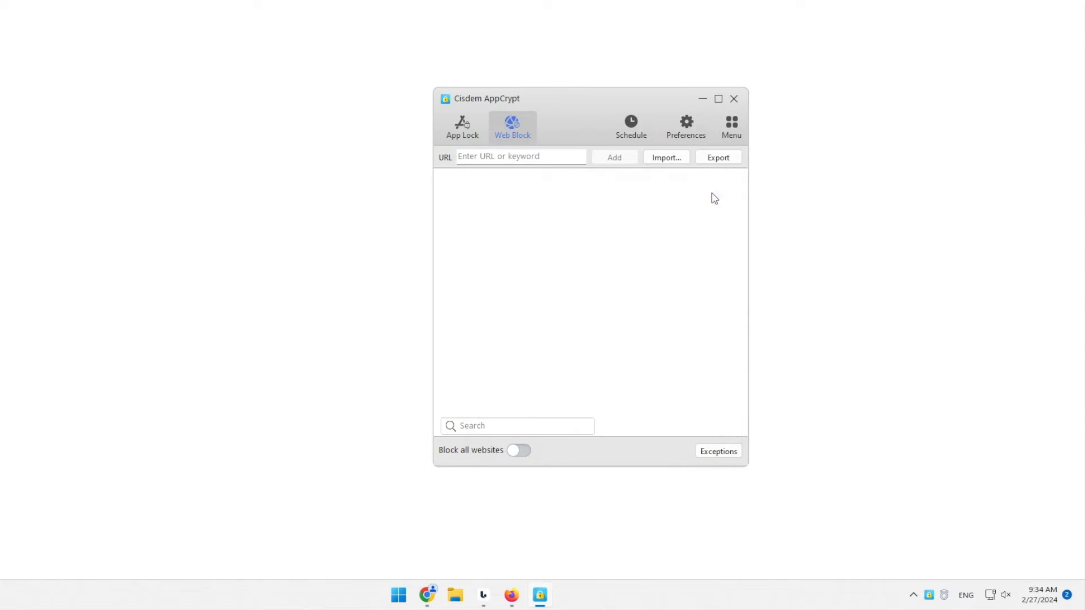
Step: Add youtube.com, twitter.com and facebook.com to the website block list
{"action": "type", "text": "youtube.com"}
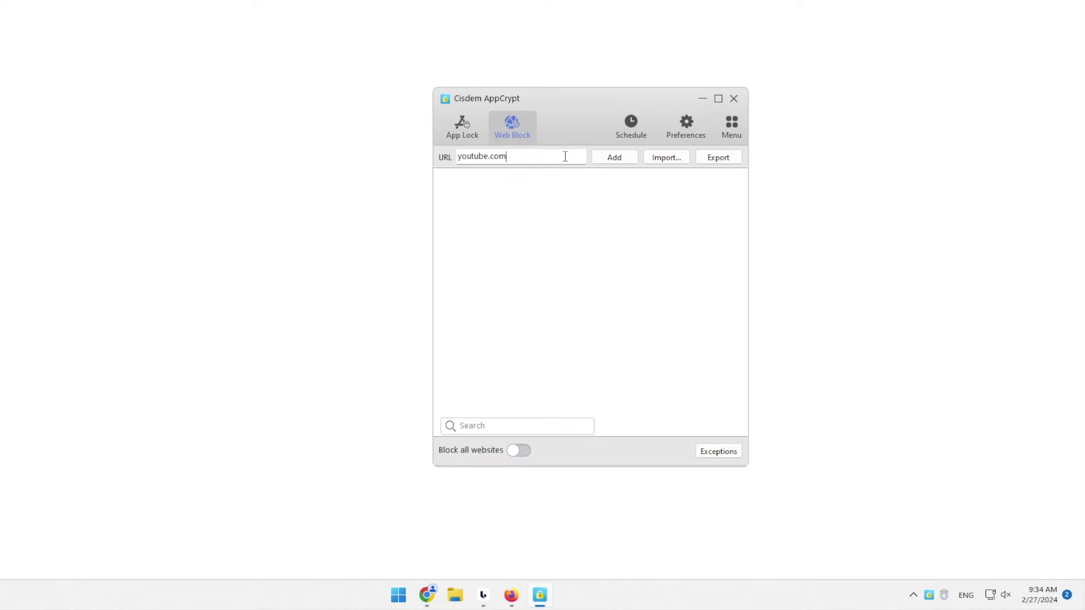
{"action": "left_click", "coordinate": [619, 160]}
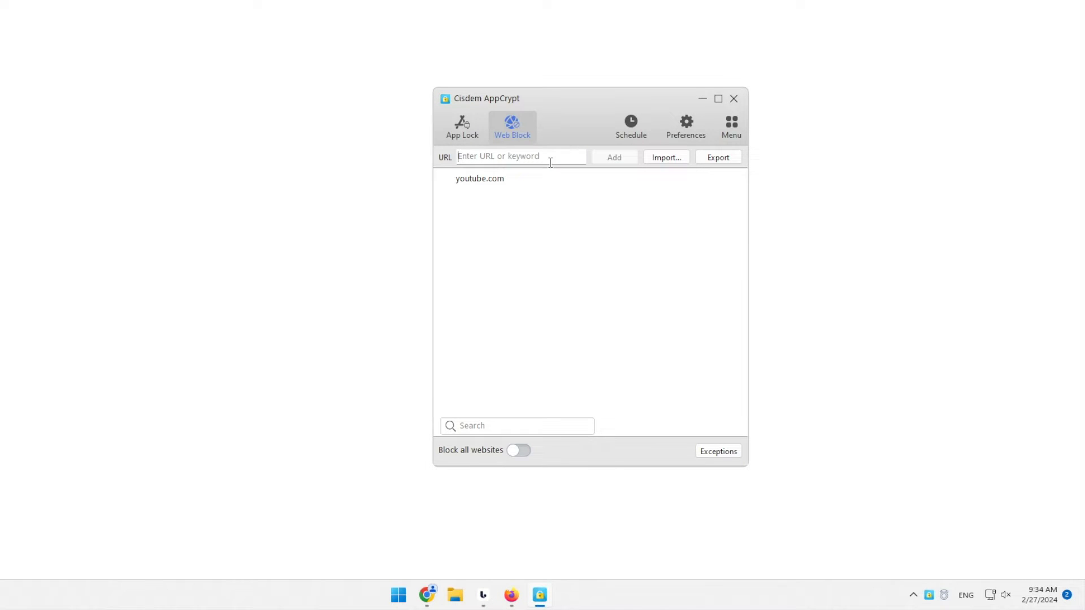
{"action": "type", "text": "twitter.com"}
{"action": "left_click", "coordinate": [615, 156]}
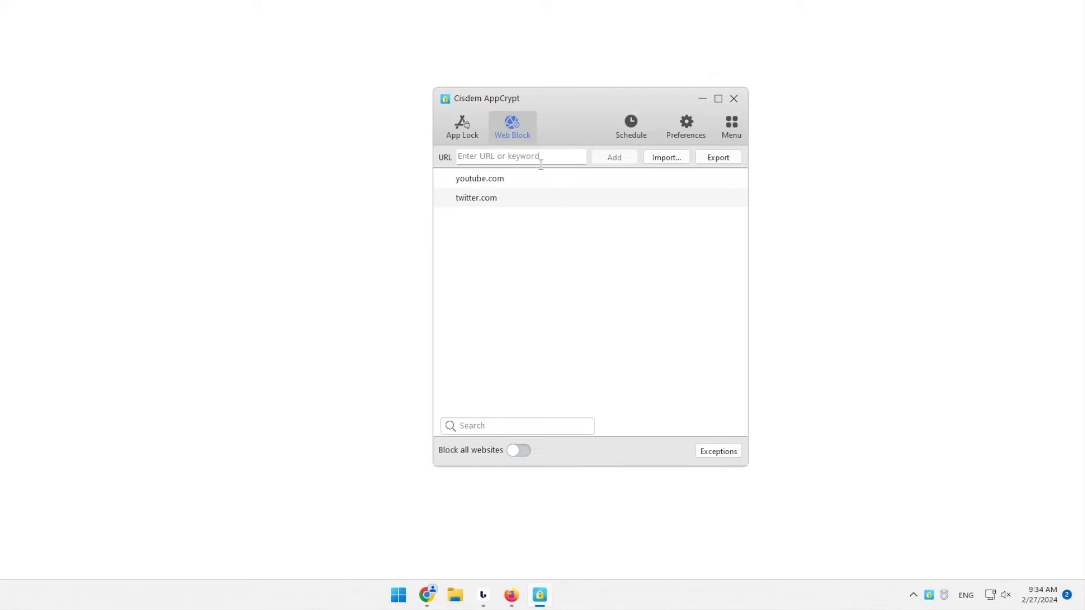
{"action": "type", "text": "facebook.com"}
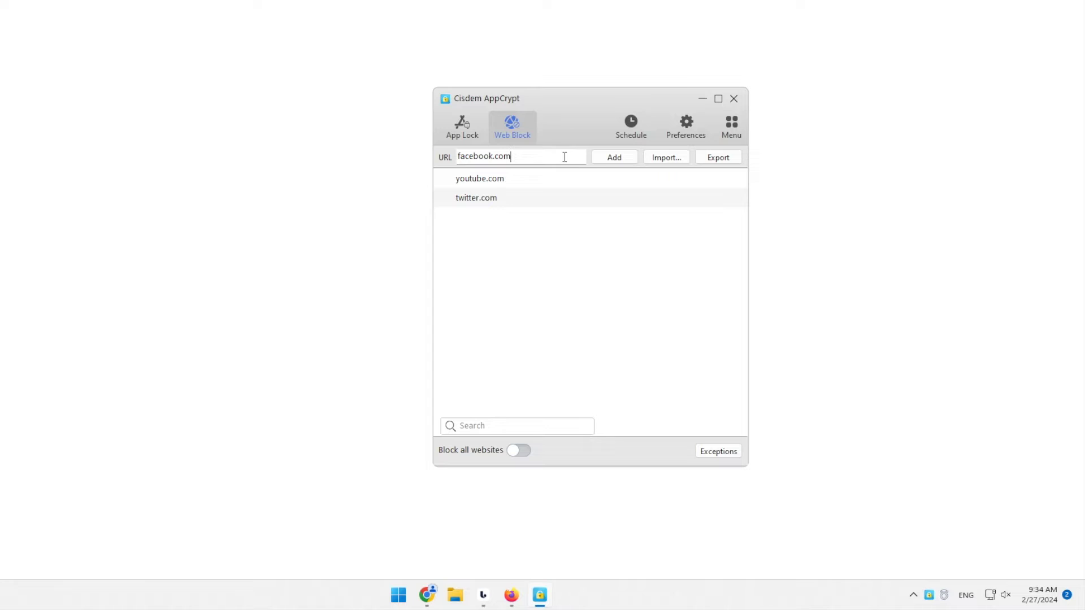
{"action": "left_click", "coordinate": [613, 158]}
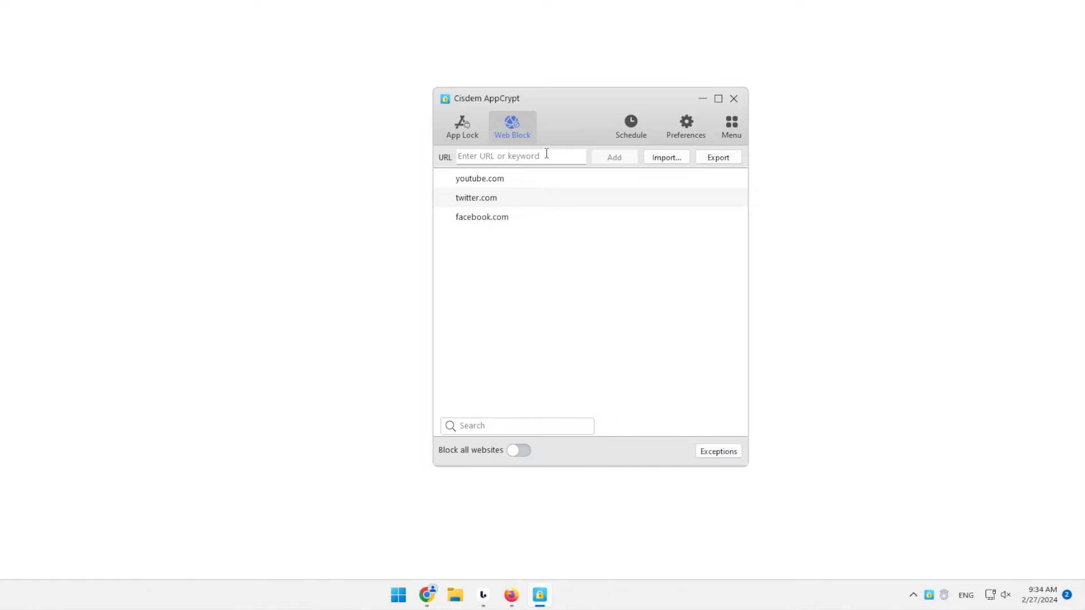
{"action": "key", "text": "ctrl+v"}
{"action": "left_click_drag", "start_coordinate": [547, 154], "coordinate": [652, 167]}
{"action": "left_click", "coordinate": [615, 158]}
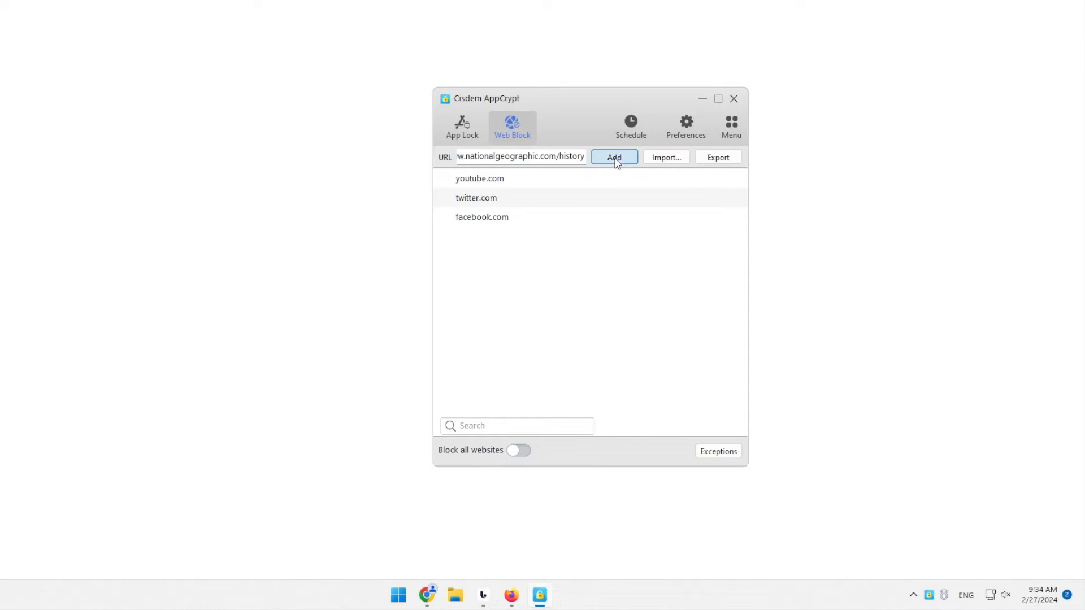
{"action": "left_click", "coordinate": [555, 156]}
{"action": "type", "text": "porn"}
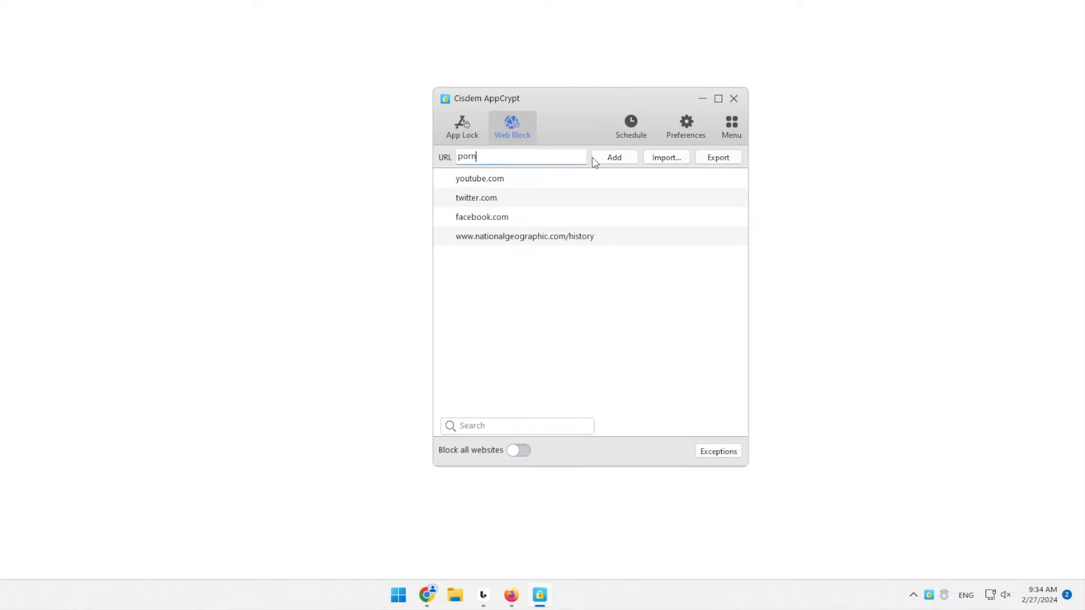
{"action": "left_click", "coordinate": [614, 159]}
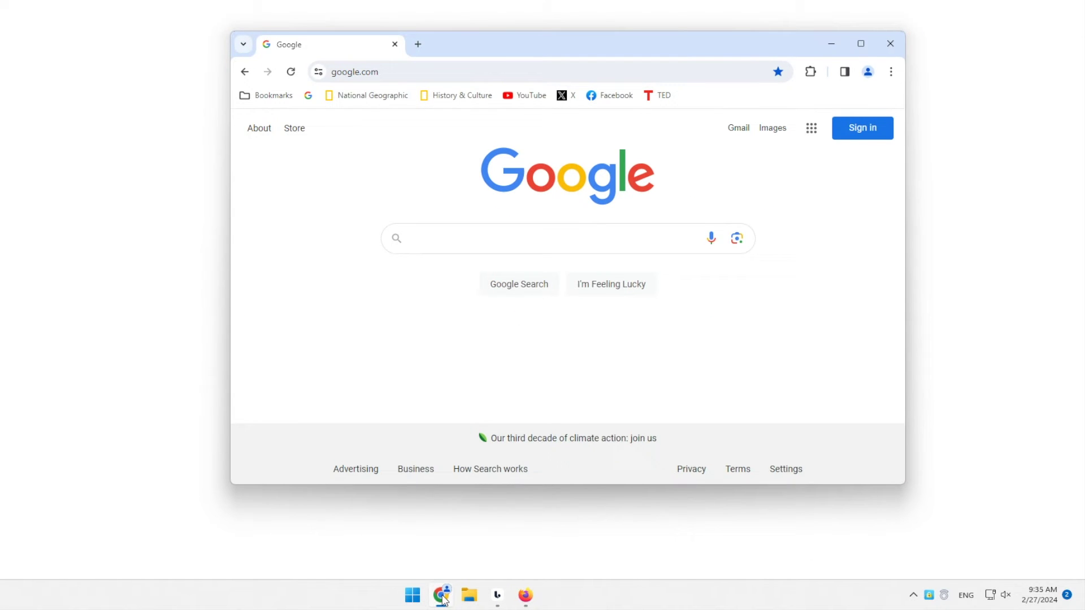
Step: Test access to YouTube, X, Facebook and TED in the regular Chrome window
{"action": "left_click", "coordinate": [525, 100]}
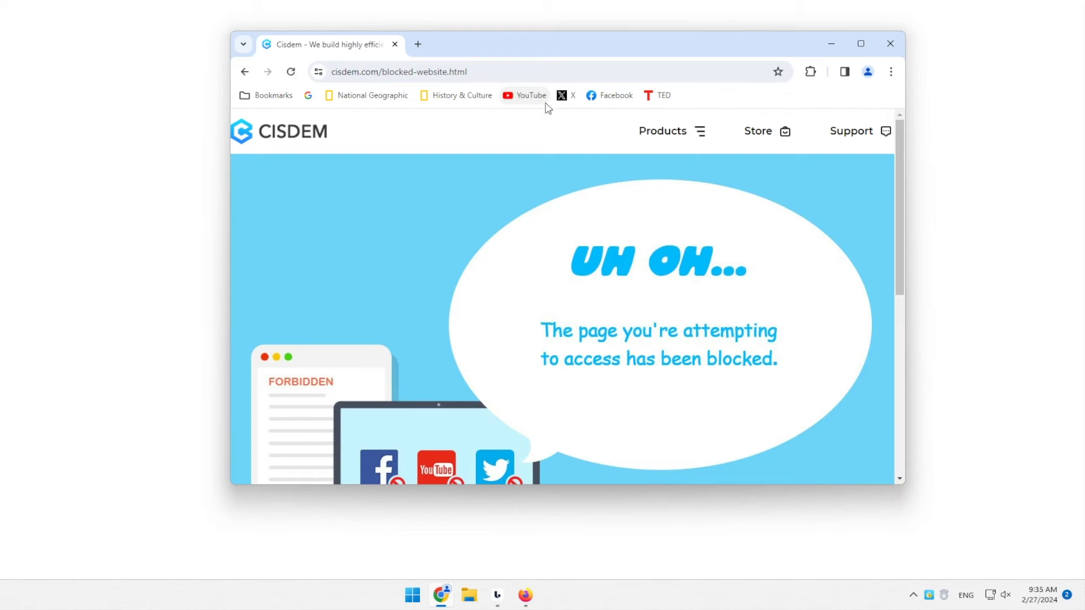
{"action": "left_click", "coordinate": [565, 96]}
{"action": "left_click", "coordinate": [597, 97]}
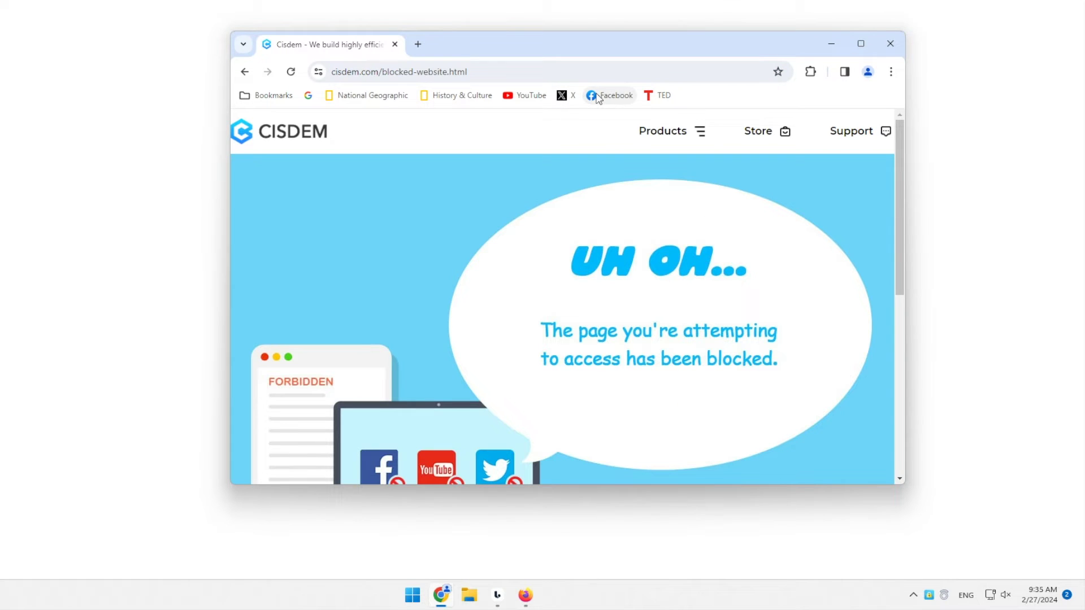
{"action": "left_click", "coordinate": [661, 96]}
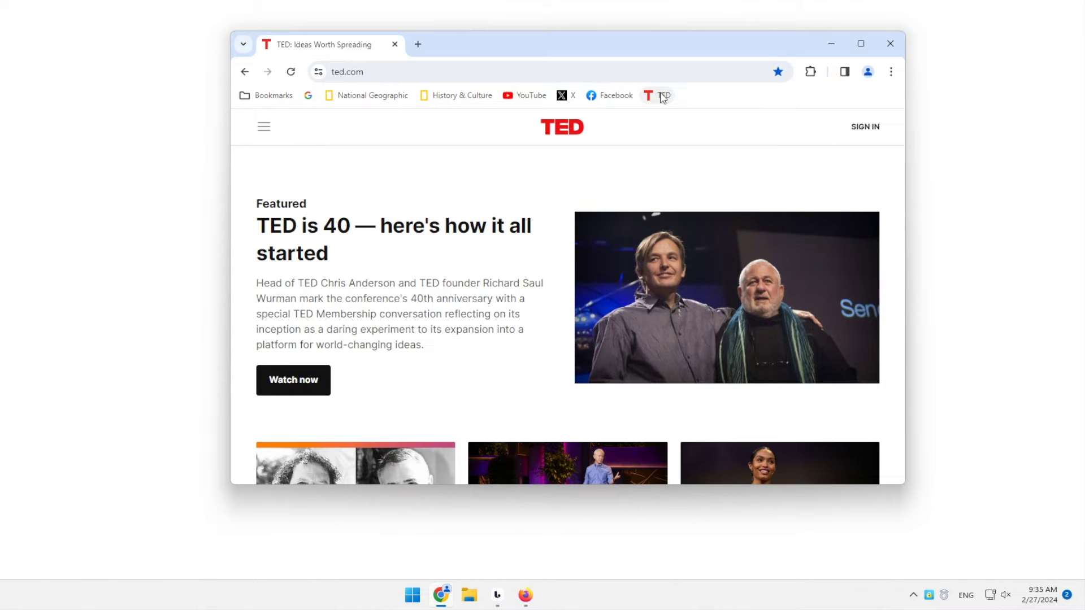
Step: Test access to the blocked sites, including X and Facebook, and to TED in a new Incognito window, and close it
{"action": "right_click", "coordinate": [440, 594]}
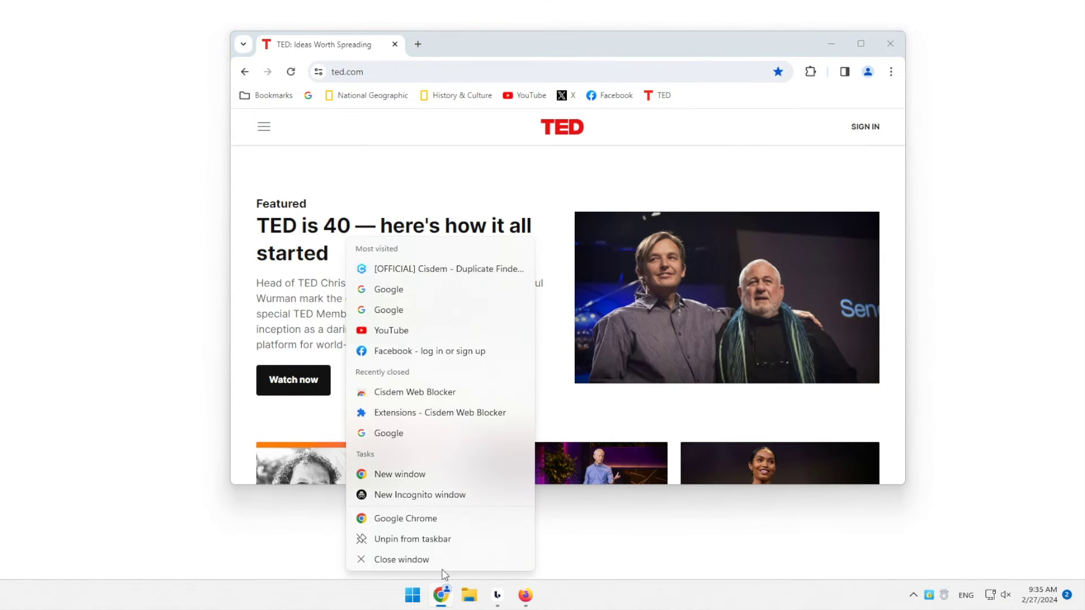
{"action": "left_click", "coordinate": [444, 494]}
{"action": "left_click", "coordinate": [315, 104]}
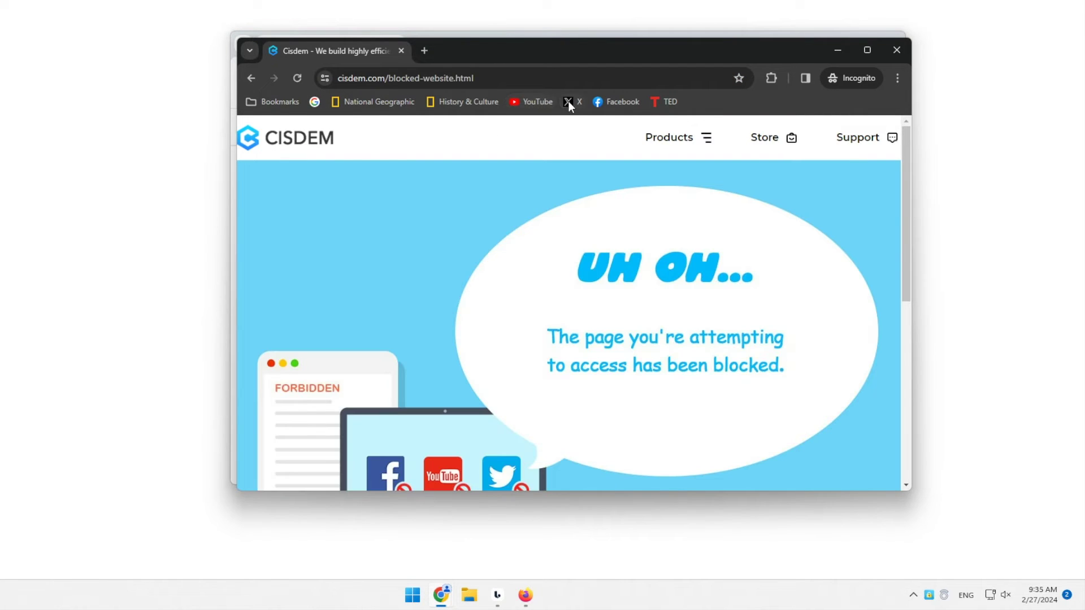
{"action": "left_click", "coordinate": [568, 103]}
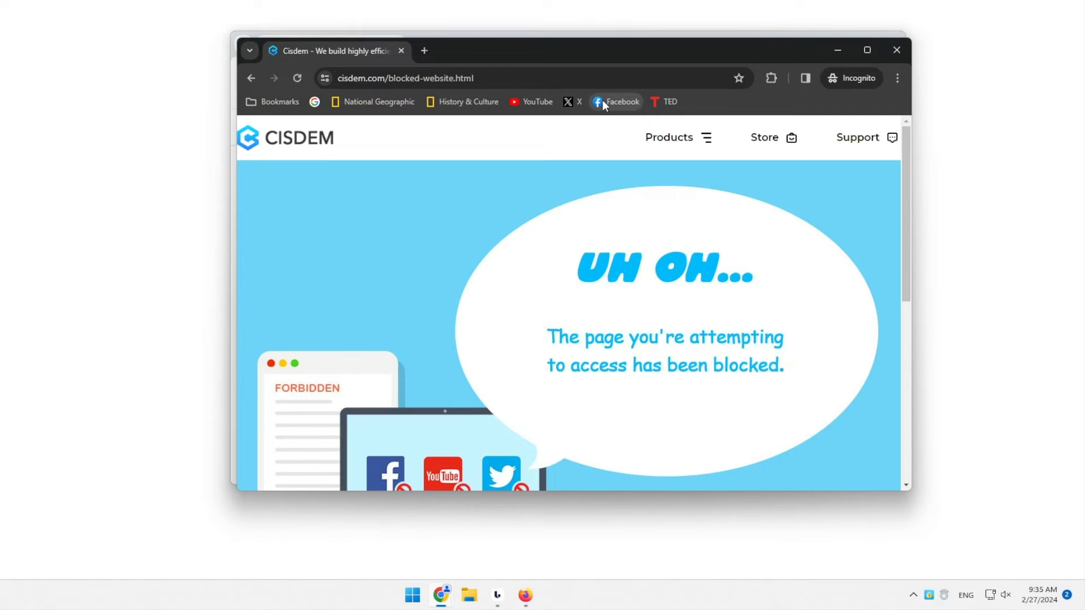
{"action": "left_click", "coordinate": [604, 103]}
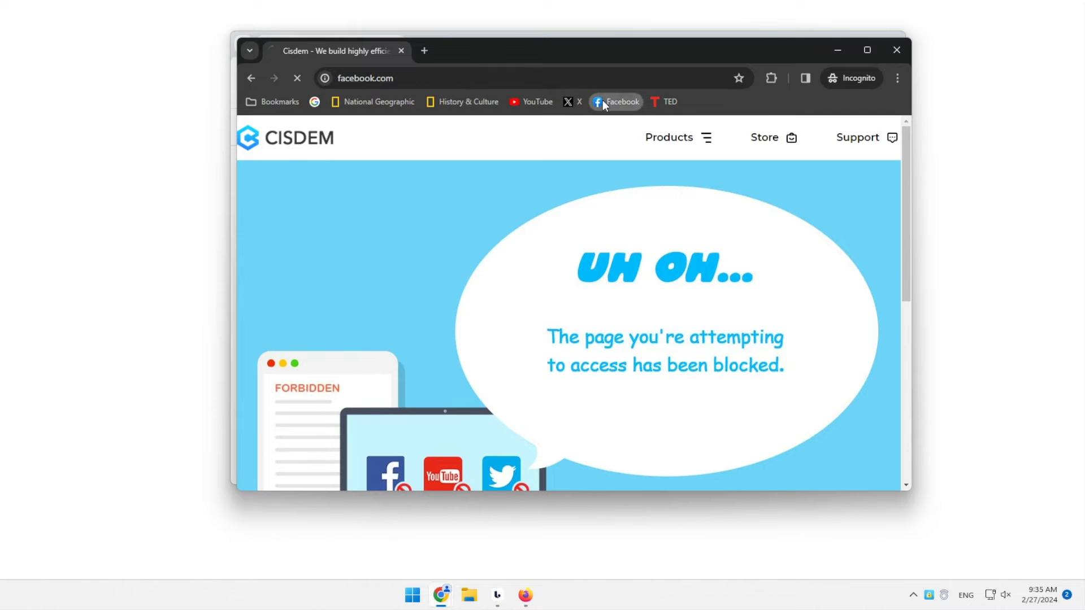
{"action": "left_click", "coordinate": [663, 103]}
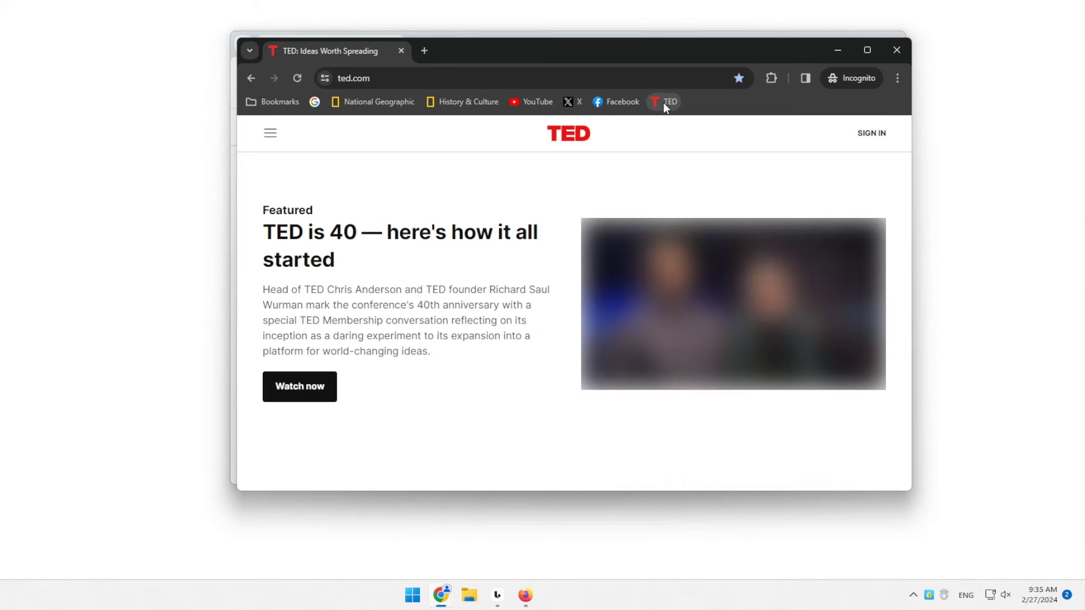
{"action": "left_click", "coordinate": [897, 50]}
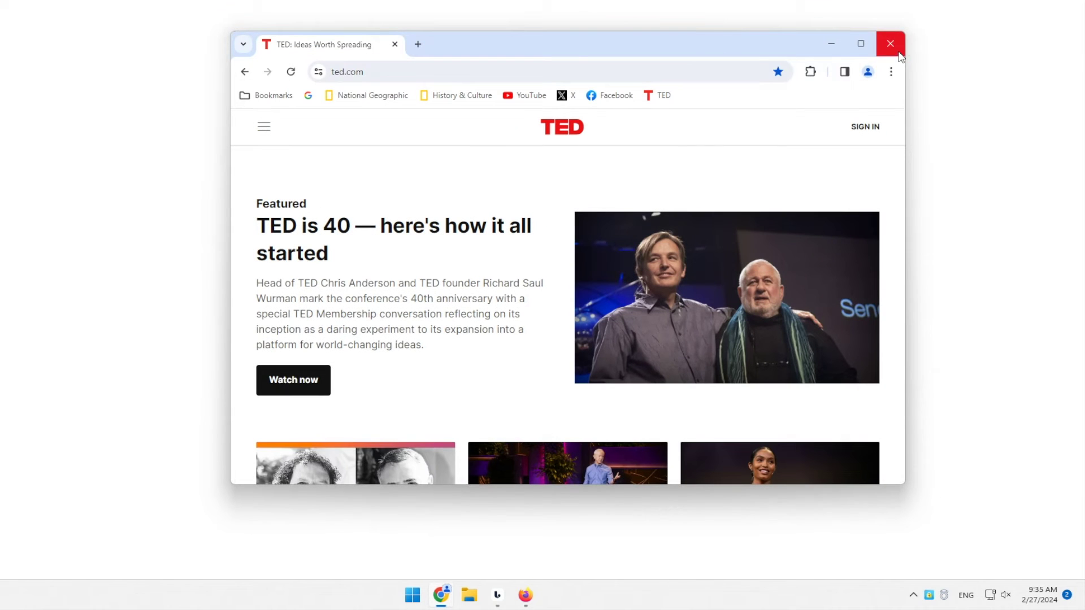
Step: Test access to the National Geographic homepage and its History & Culture page, and return to Cisdem AppCrypt
{"action": "left_click", "coordinate": [343, 97]}
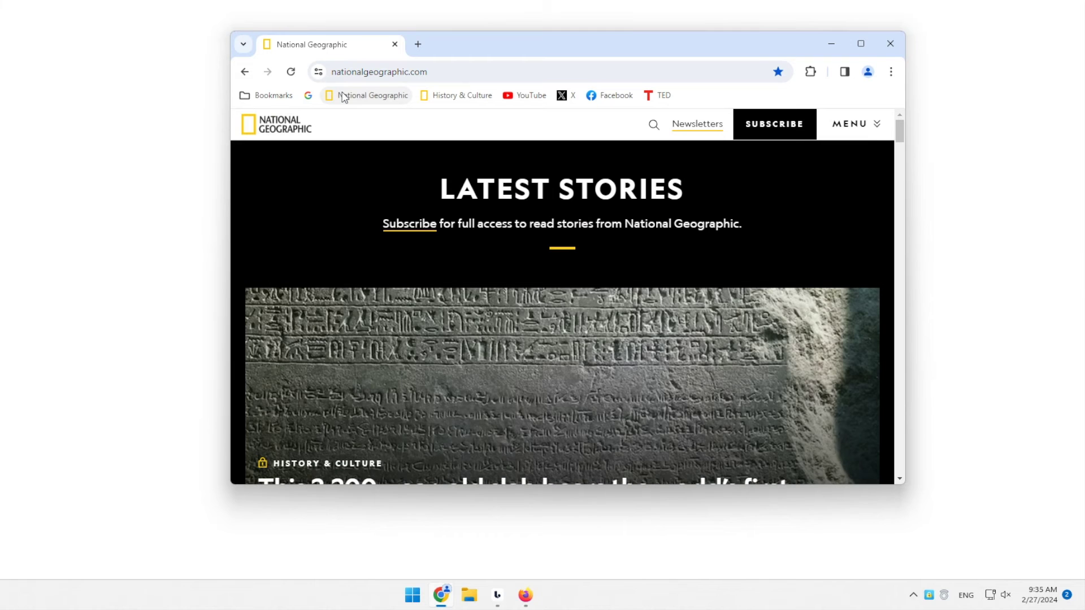
{"action": "scroll", "coordinate": [416, 209], "scroll_direction": "down", "scroll_amount": 7}
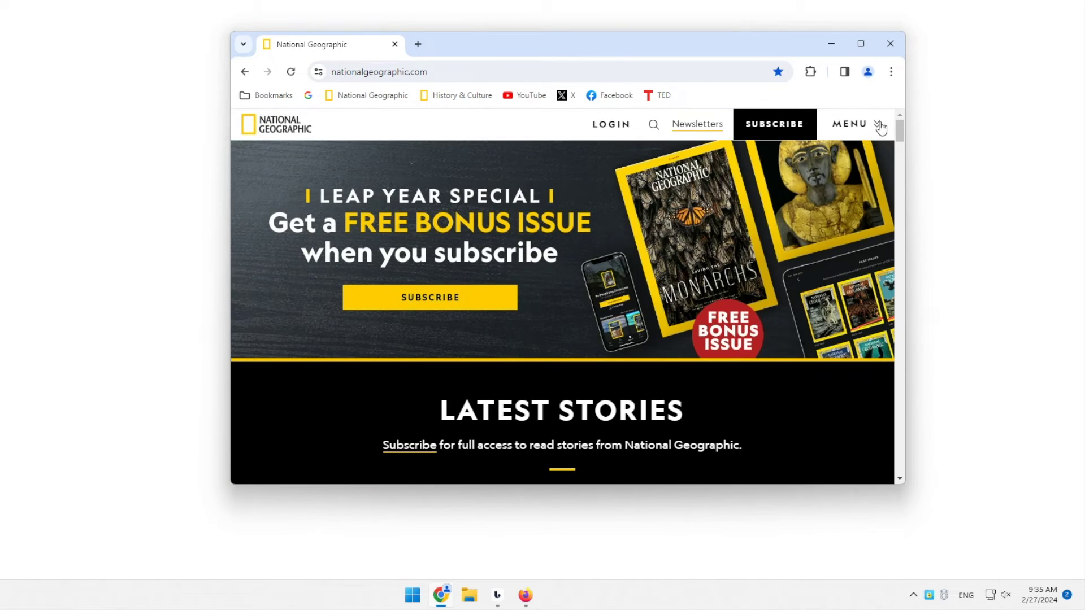
{"action": "left_click", "coordinate": [880, 125]}
{"action": "left_click", "coordinate": [402, 348]}
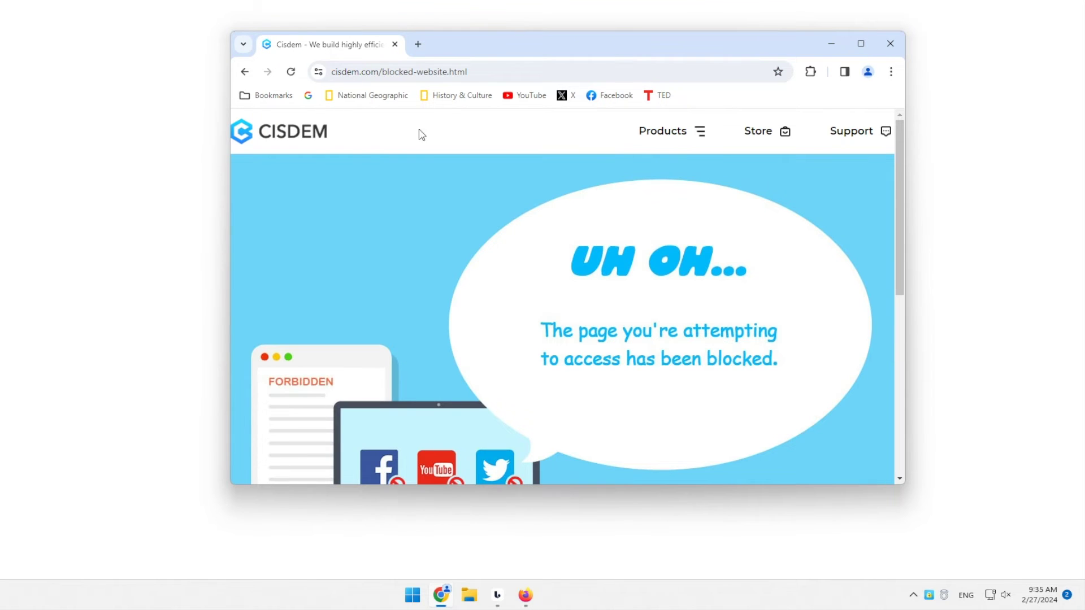
{"action": "left_click", "coordinate": [372, 96]}
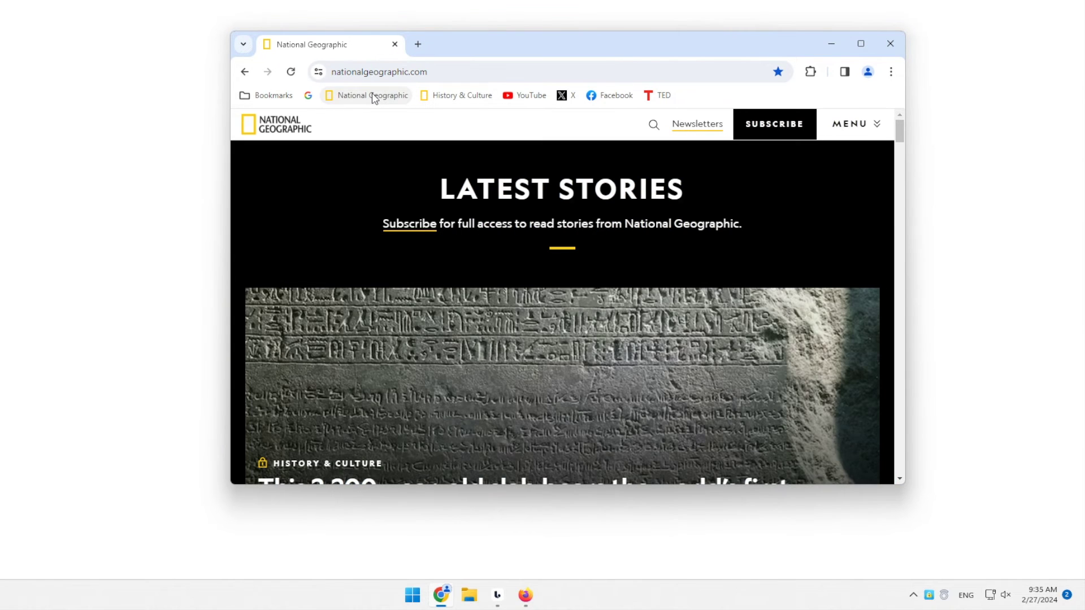
{"action": "left_click", "coordinate": [443, 96]}
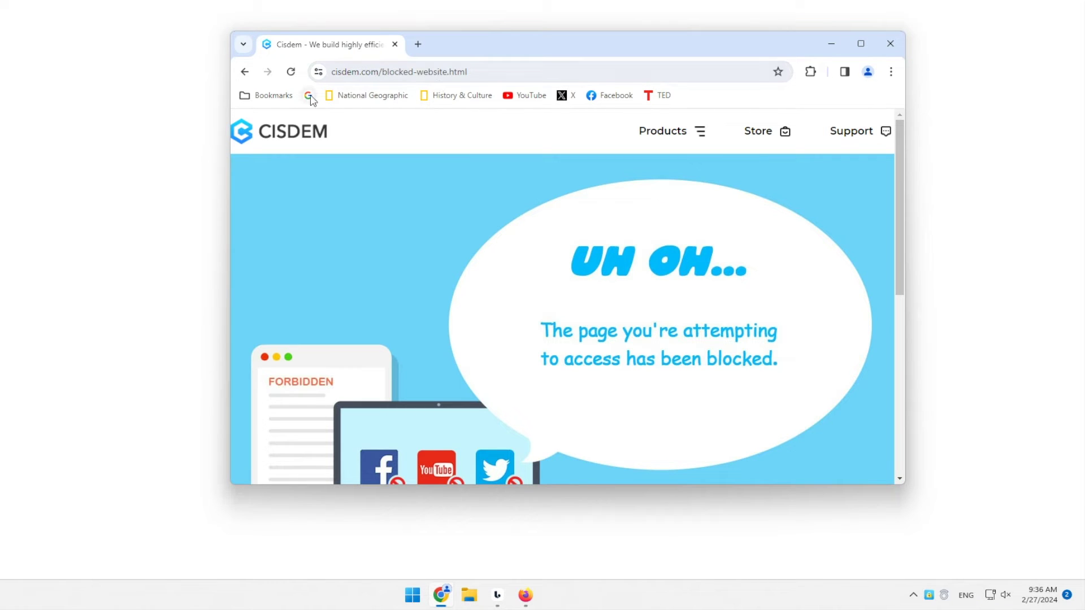
{"action": "left_click", "coordinate": [831, 43]}
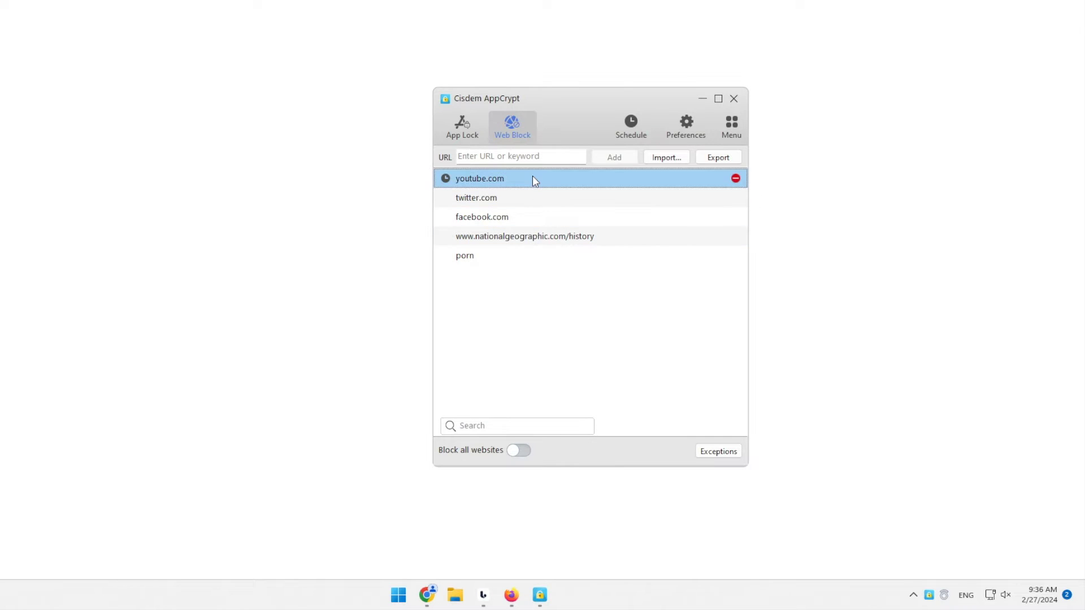
Step: Remove youtube.com and all remaining entries from the block list
{"action": "left_click", "coordinate": [734, 179]}
{"action": "left_click", "coordinate": [686, 177]}
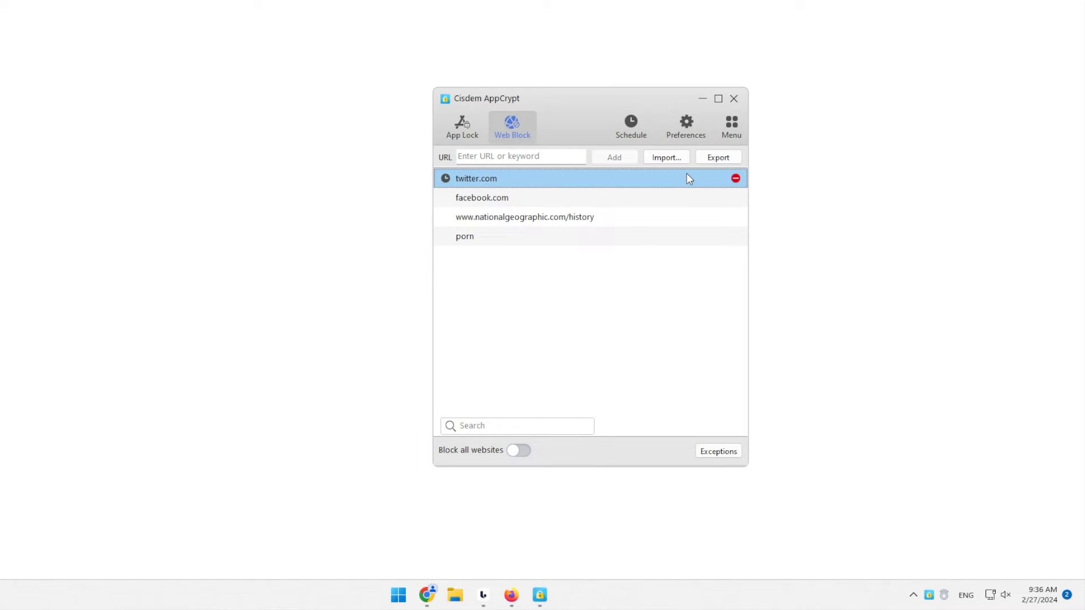
{"action": "key", "text": "ctrl+a"}
{"action": "key", "text": "Delete"}
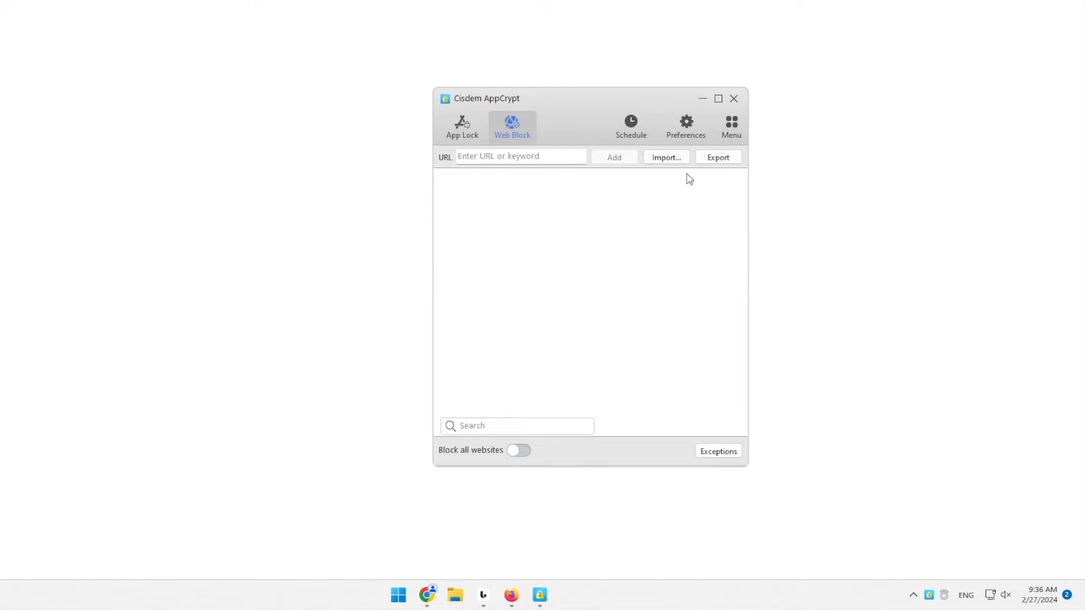
Step: Close the blocker window and test access to YouTube and the National Geographic History & Culture page in Chrome
{"action": "left_click", "coordinate": [729, 101]}
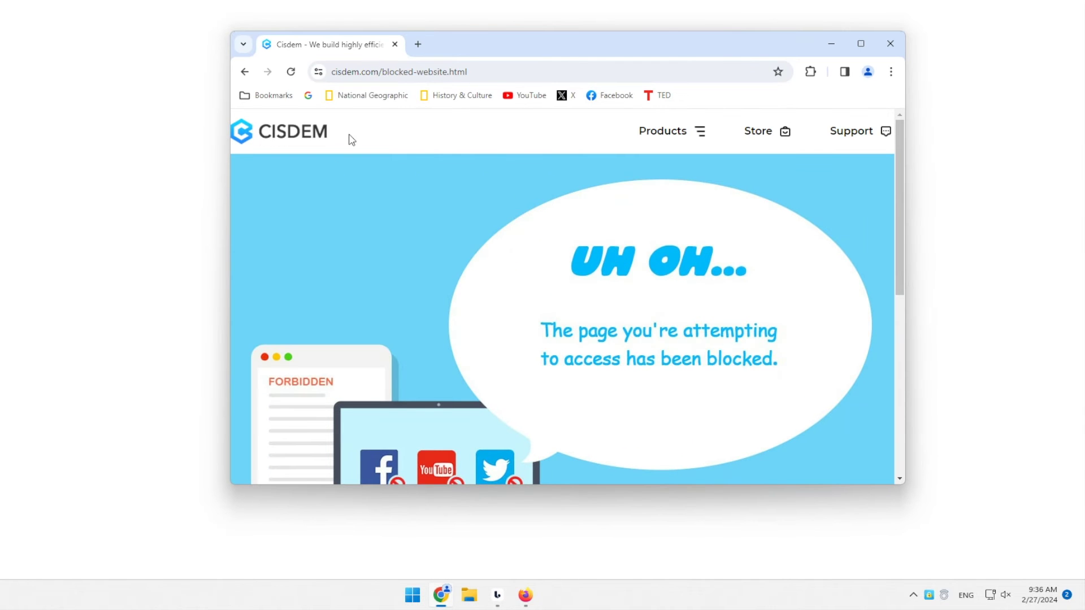
{"action": "left_click", "coordinate": [523, 96]}
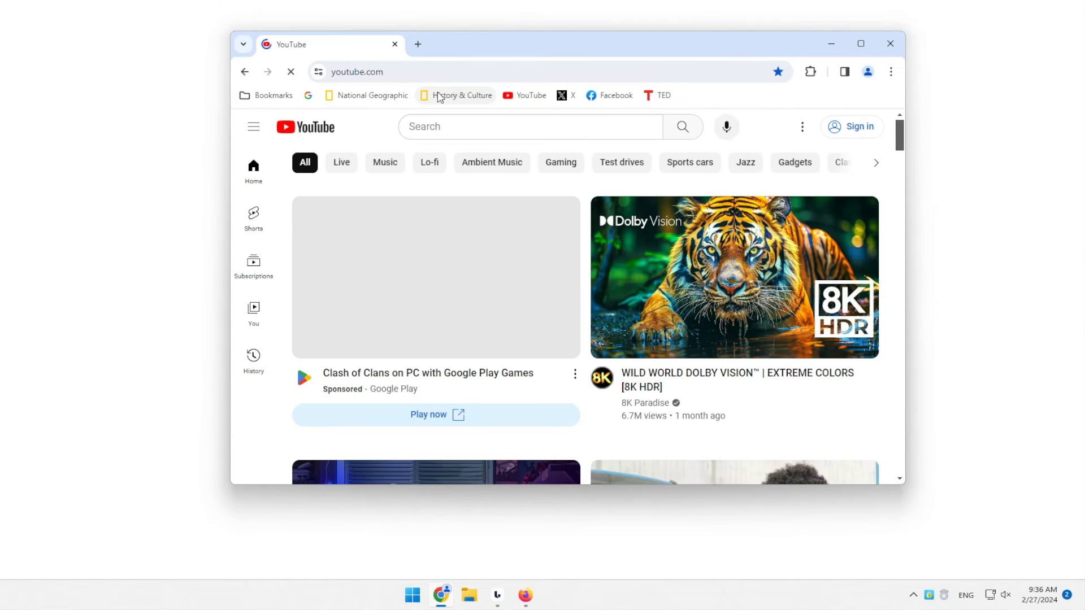
{"action": "left_click", "coordinate": [440, 96]}
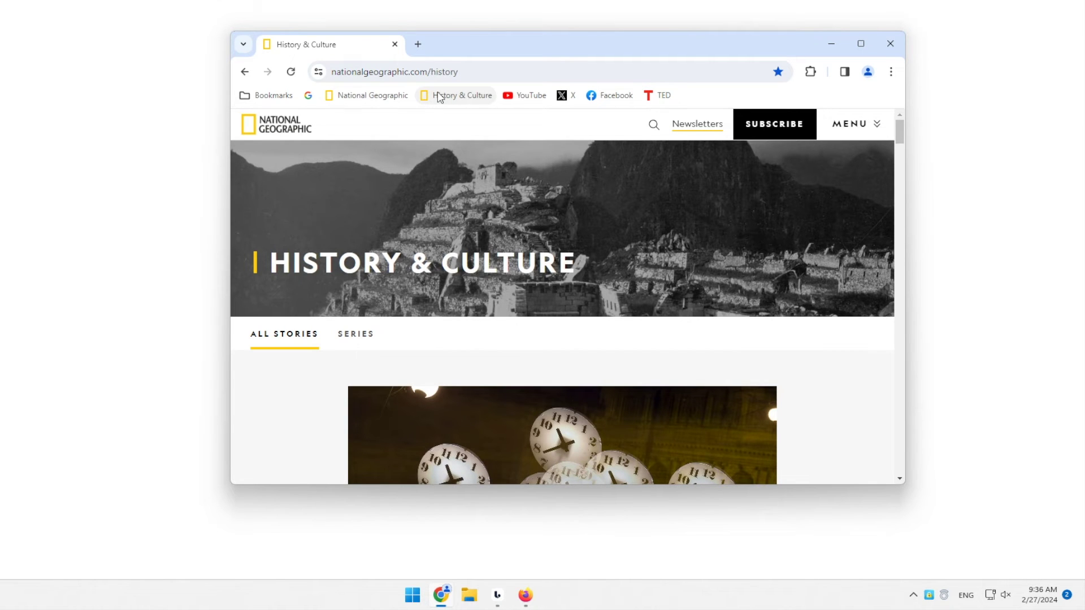
{"action": "left_click", "coordinate": [440, 97]}
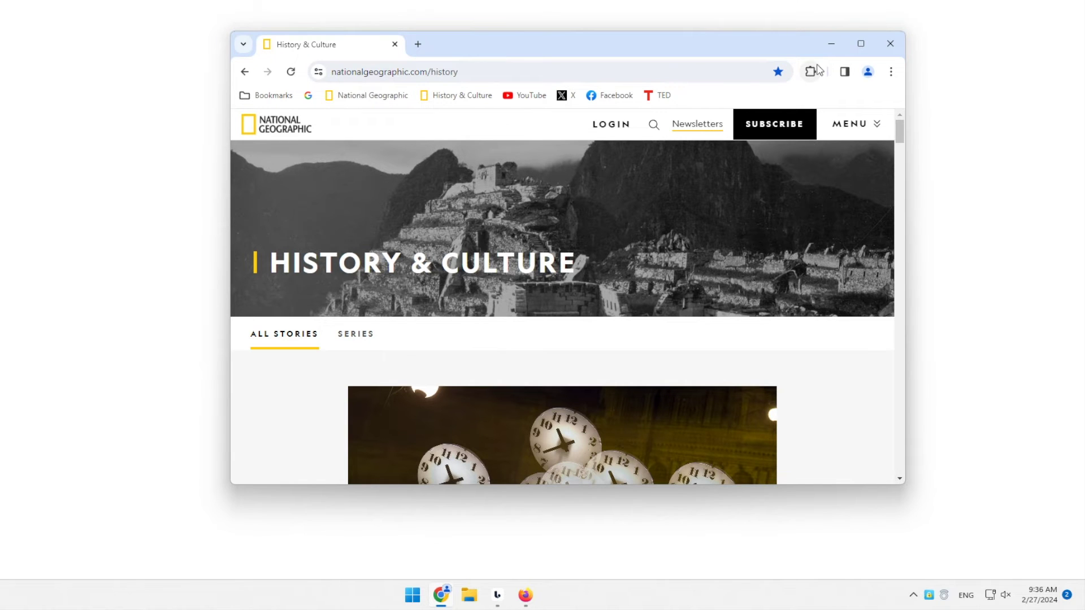
{"action": "left_click", "coordinate": [829, 43]}
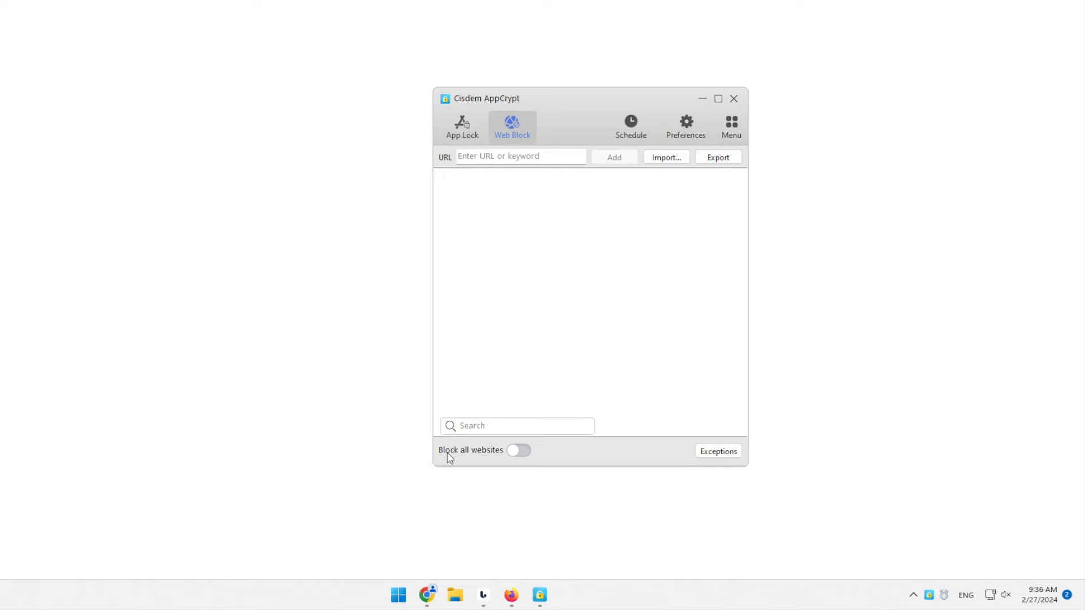
Step: Import several preset site categories into the block list, including Dating Sites, Gambling Sites, Porn Sites, Social Sites and Shopping Sites
{"action": "left_click", "coordinate": [661, 161]}
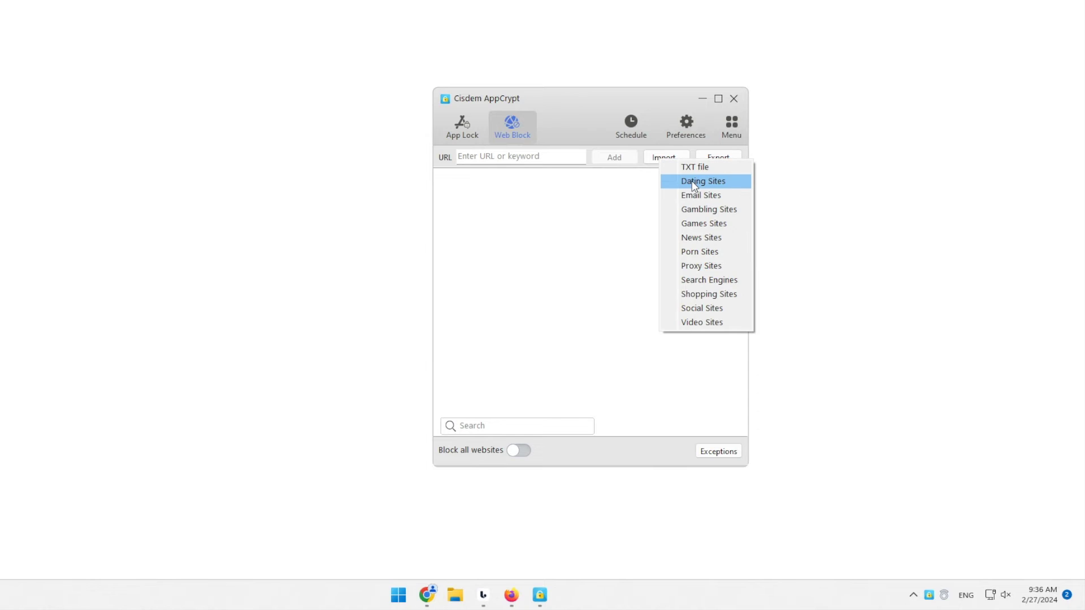
{"action": "left_click", "coordinate": [694, 184]}
{"action": "left_click", "coordinate": [667, 159]}
{"action": "left_click", "coordinate": [701, 209]}
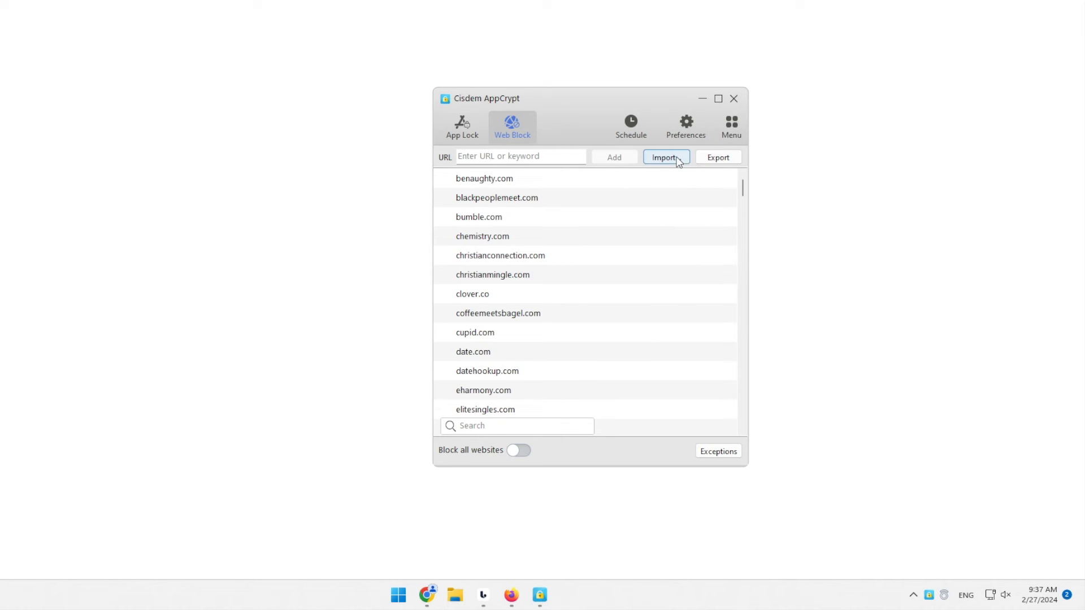
{"action": "left_click", "coordinate": [678, 161]}
{"action": "left_click", "coordinate": [693, 219]}
{"action": "left_click", "coordinate": [665, 157]}
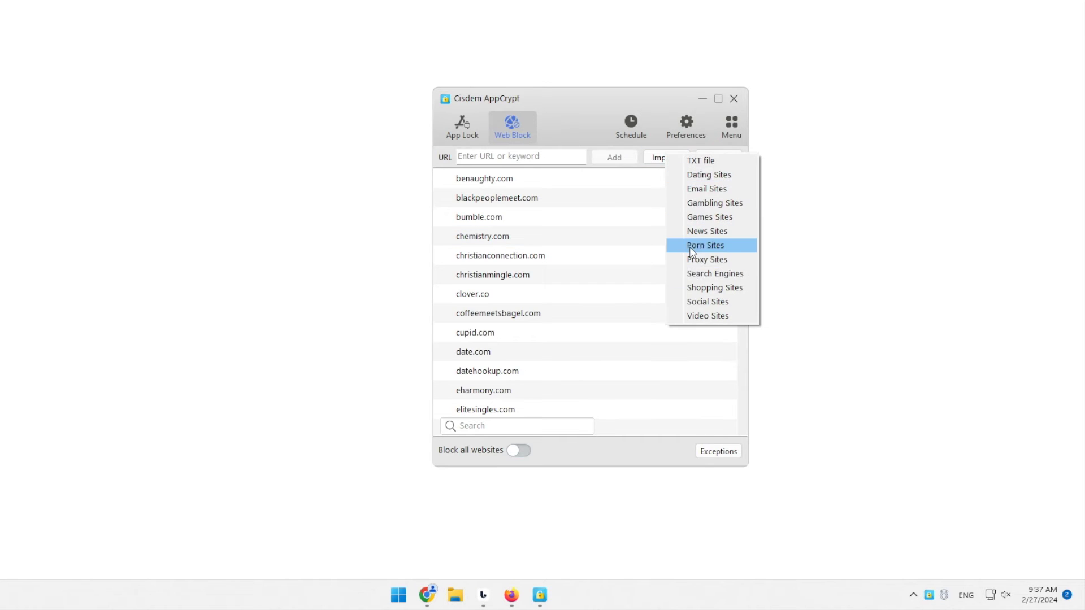
{"action": "left_click", "coordinate": [691, 245]}
{"action": "left_click", "coordinate": [658, 157]}
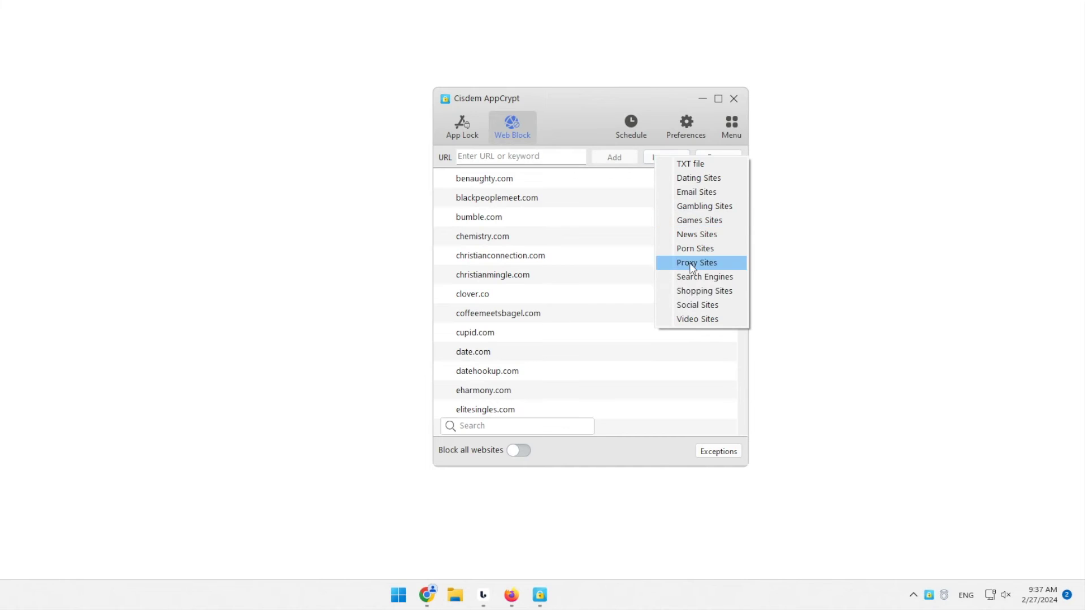
{"action": "left_click", "coordinate": [689, 306]}
{"action": "left_click", "coordinate": [659, 156]}
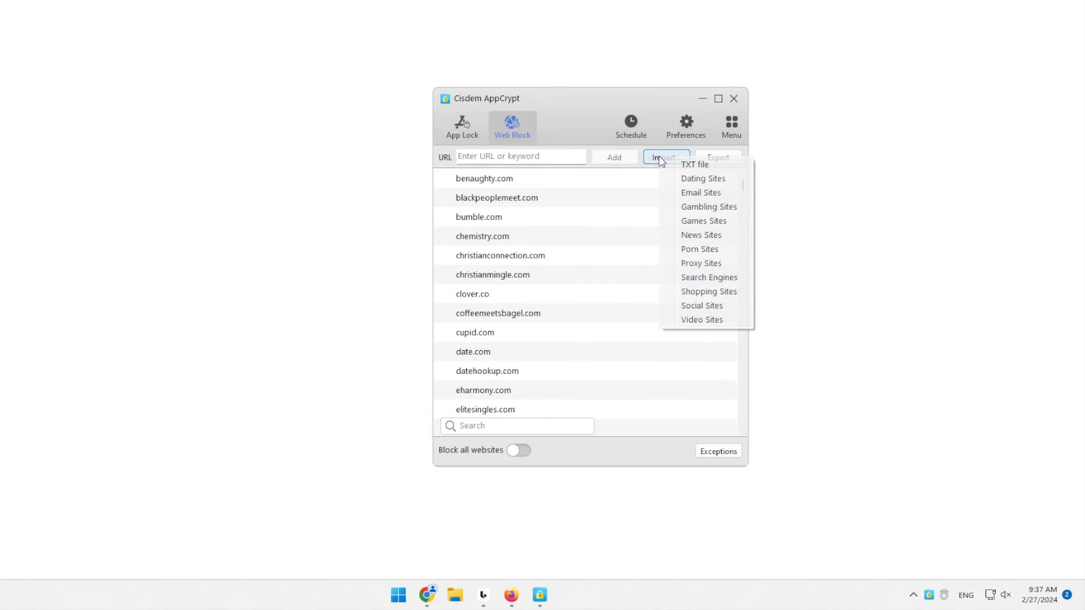
{"action": "left_click", "coordinate": [678, 295]}
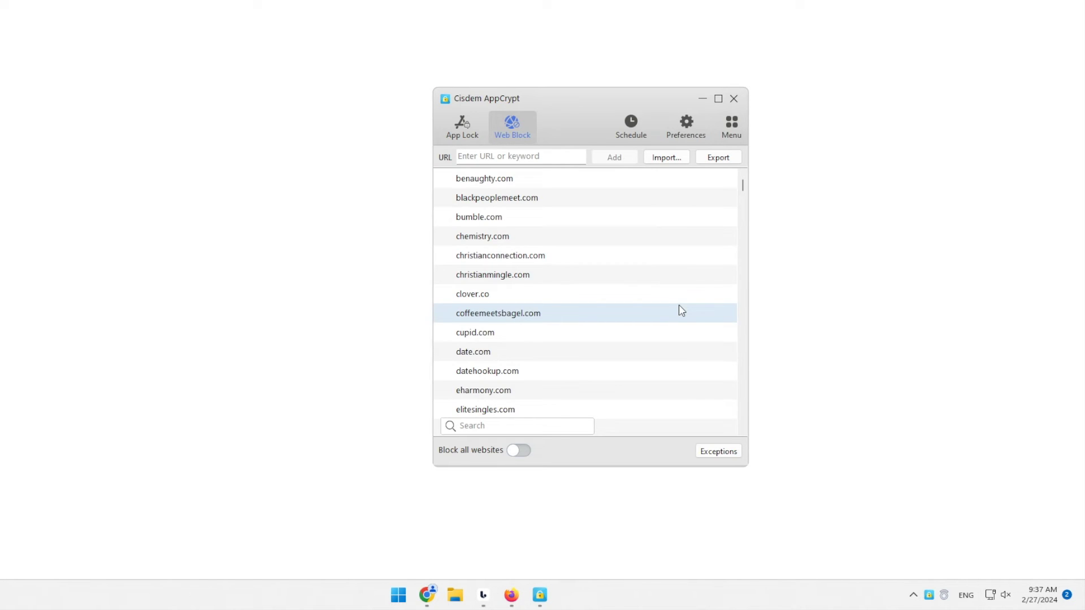
Step: Search the block list for "twi" and clear the search
{"action": "left_click", "coordinate": [476, 425]}
{"action": "type", "text": "tw"}
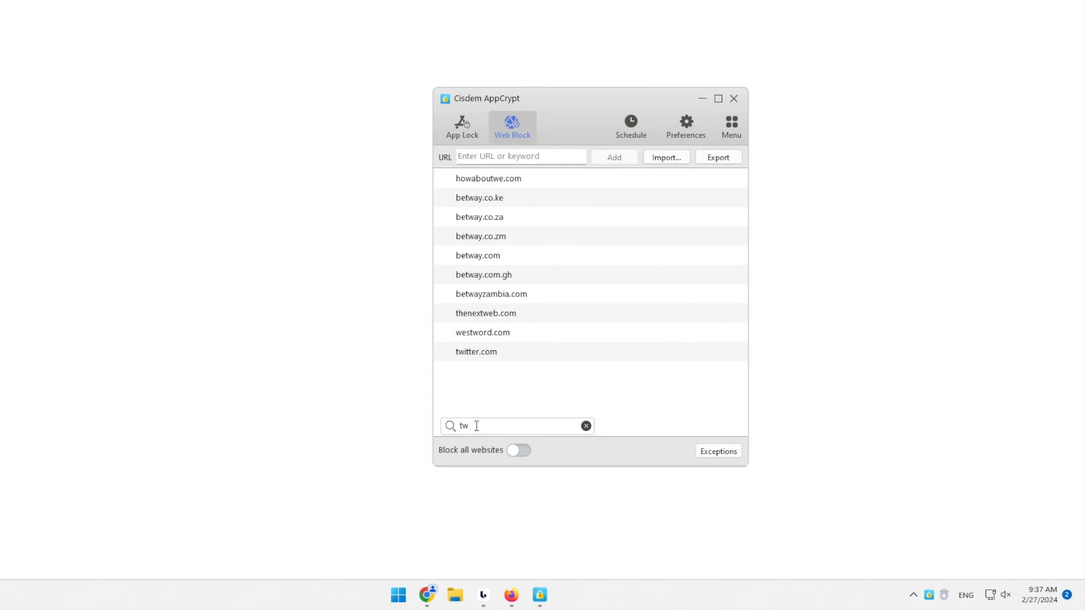
{"action": "type", "text": "i"}
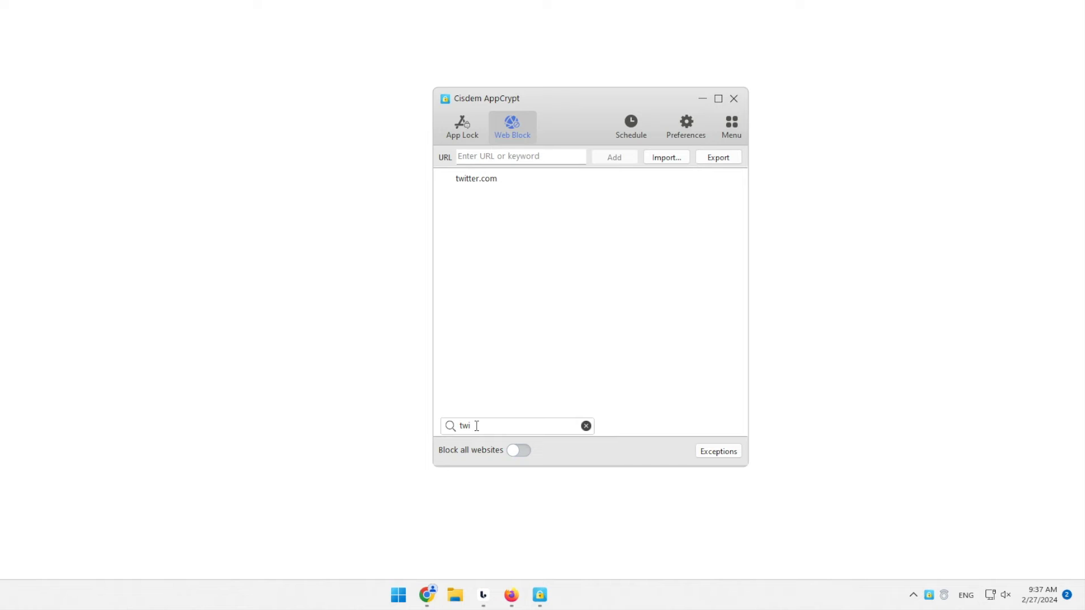
{"action": "left_click", "coordinate": [586, 426]}
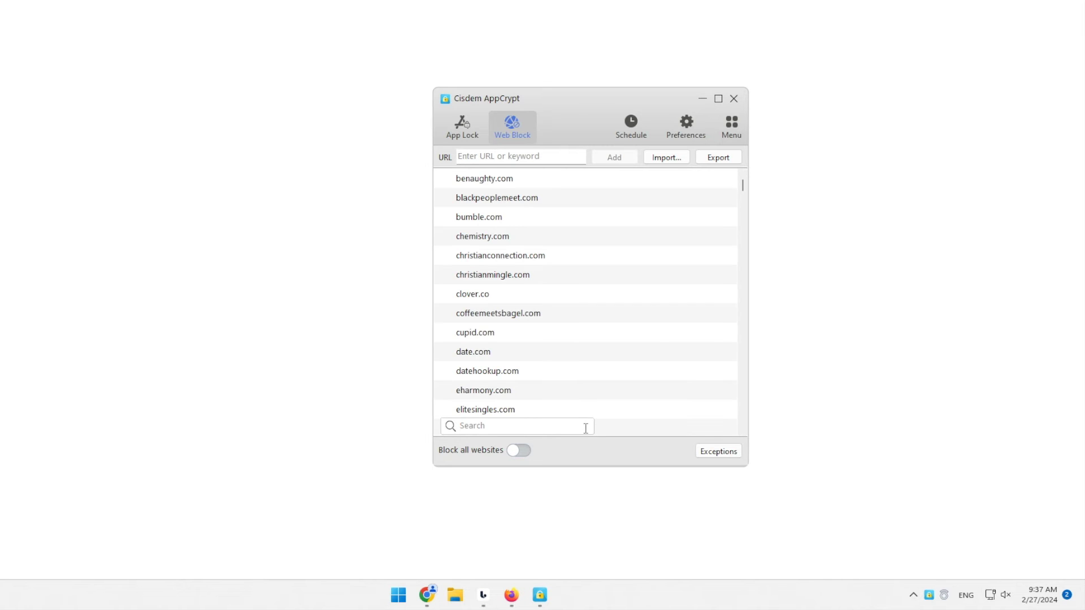
Step: Remove all imported category sites from the block list
{"action": "left_click", "coordinate": [651, 182]}
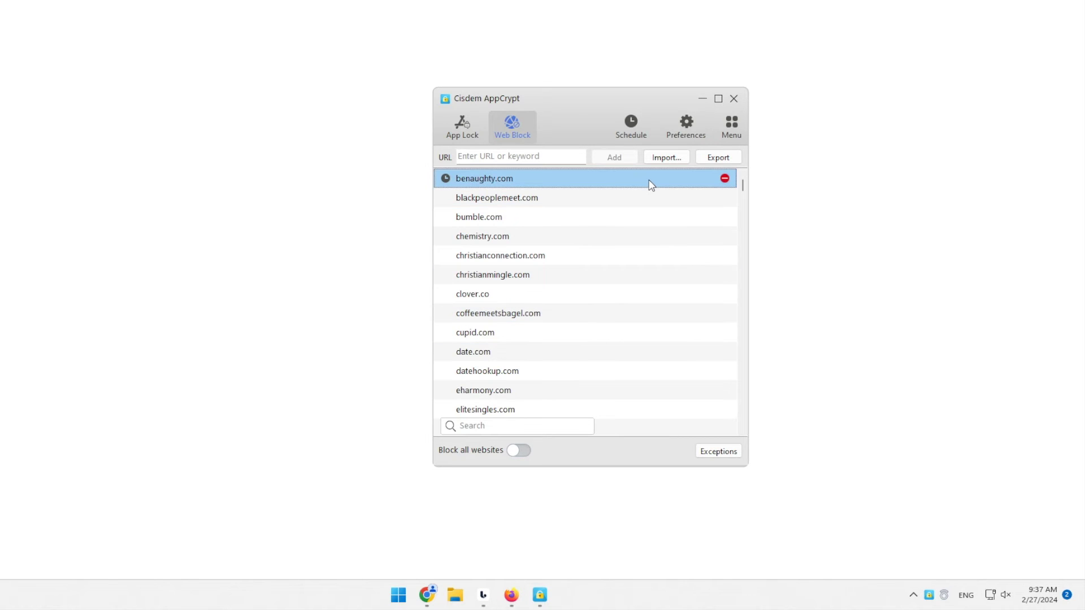
{"action": "key", "text": "ctrl+a"}
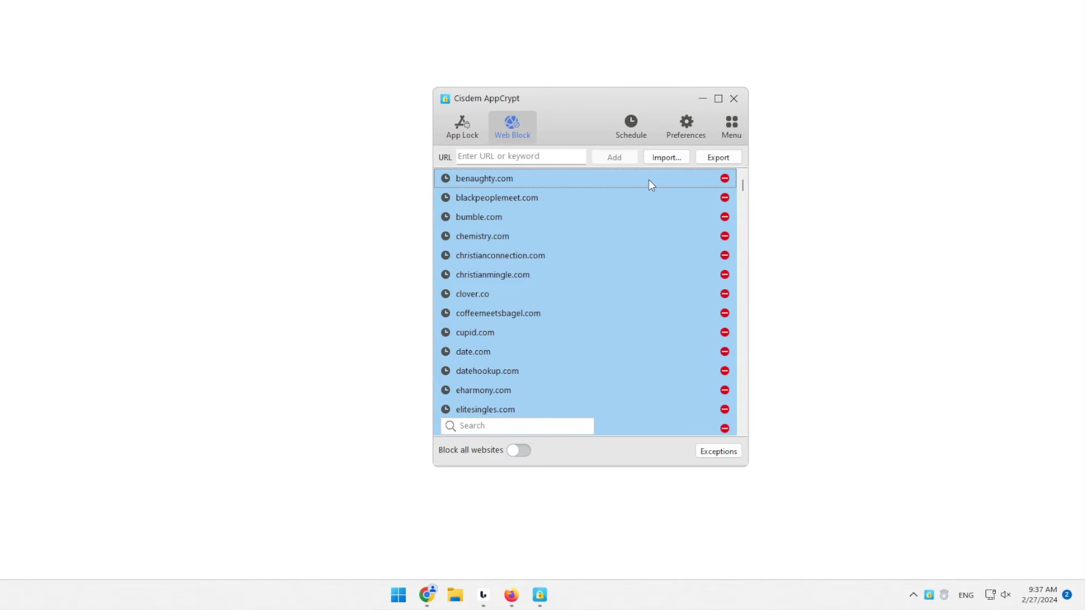
{"action": "key", "text": "Delete"}
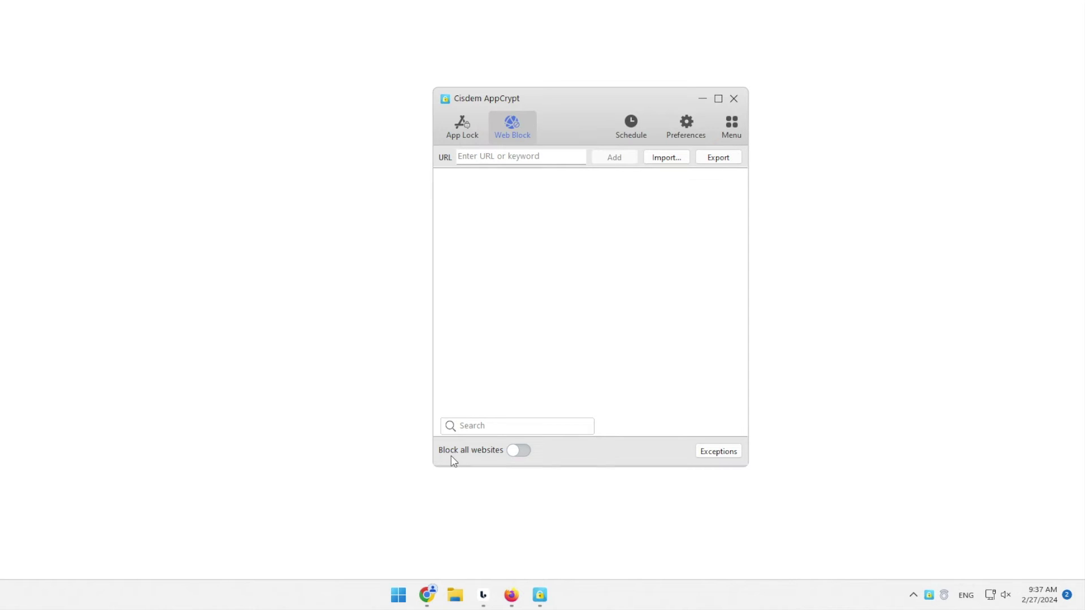
Step: Enable blocking of all websites and add ted.com to the Always Allow exceptions
{"action": "left_click", "coordinate": [525, 453]}
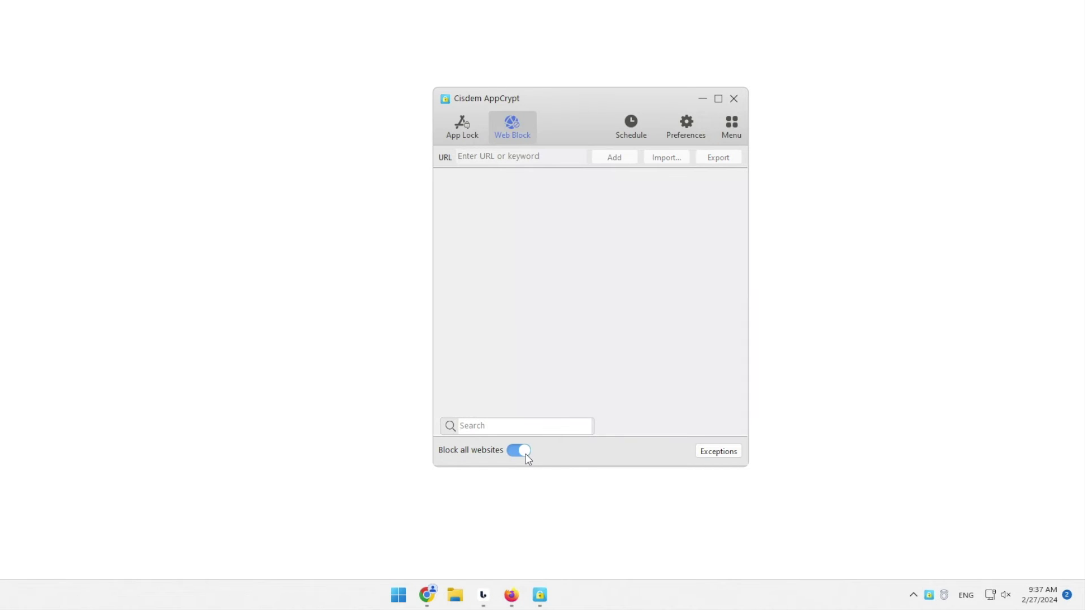
{"action": "left_click", "coordinate": [726, 454]}
{"action": "left_click_drag", "start_coordinate": [500, 88], "coordinate": [636, 113]}
{"action": "left_click", "coordinate": [534, 142]}
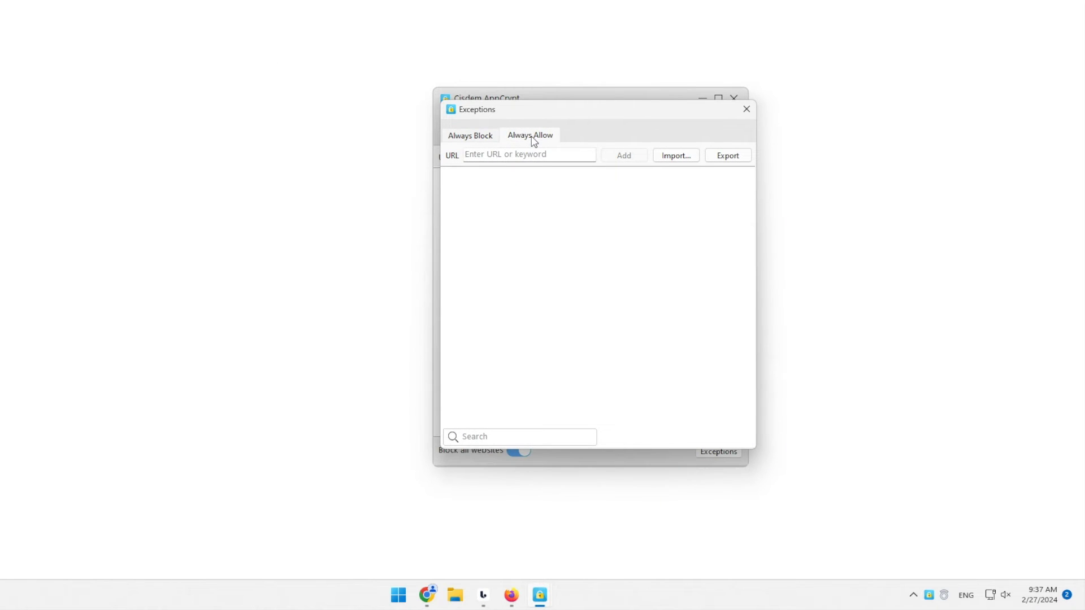
{"action": "left_click", "coordinate": [513, 154]}
{"action": "type", "text": "ted.com"}
{"action": "left_click", "coordinate": [622, 155]}
{"action": "left_click", "coordinate": [677, 156]}
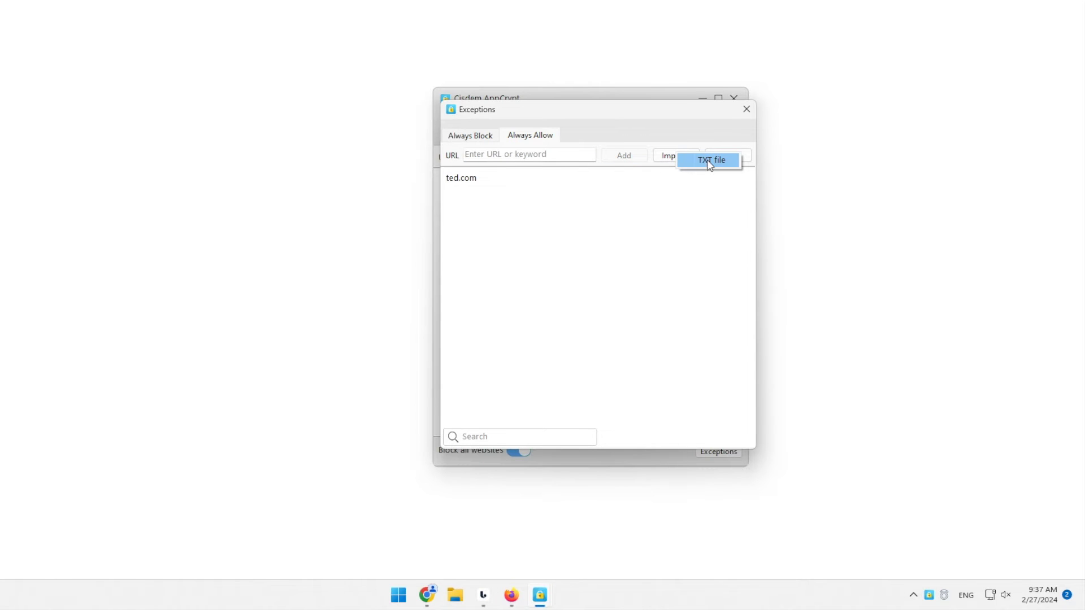
{"action": "left_click", "coordinate": [754, 113]}
{"action": "left_click", "coordinate": [746, 109]}
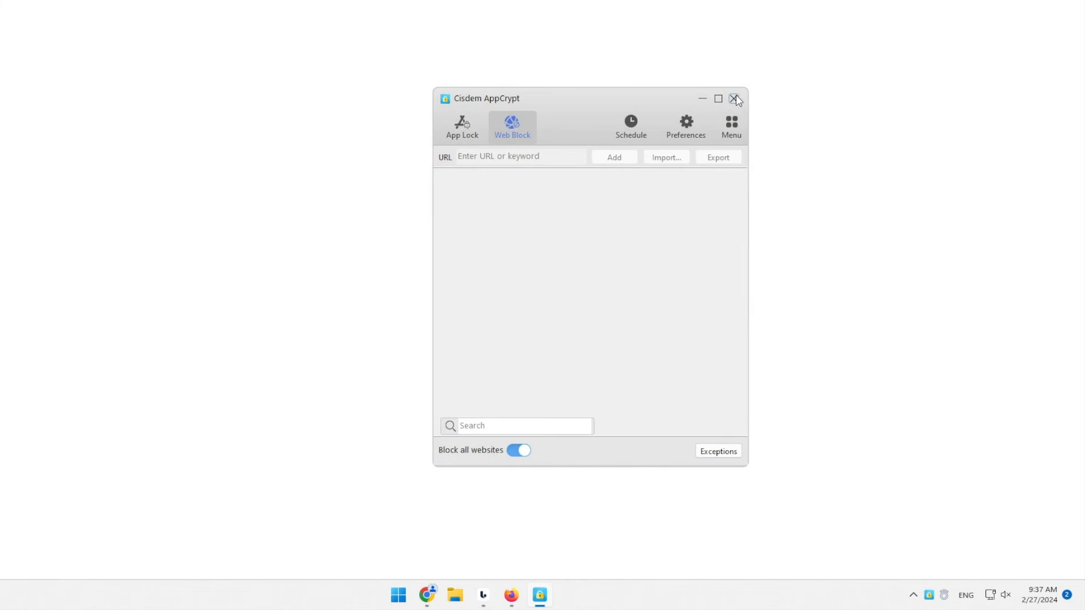
Step: Switch to Chrome and test access to Google, National Geographic, YouTube and TED
{"action": "left_click", "coordinate": [733, 98]}
{"action": "left_click", "coordinate": [444, 595]}
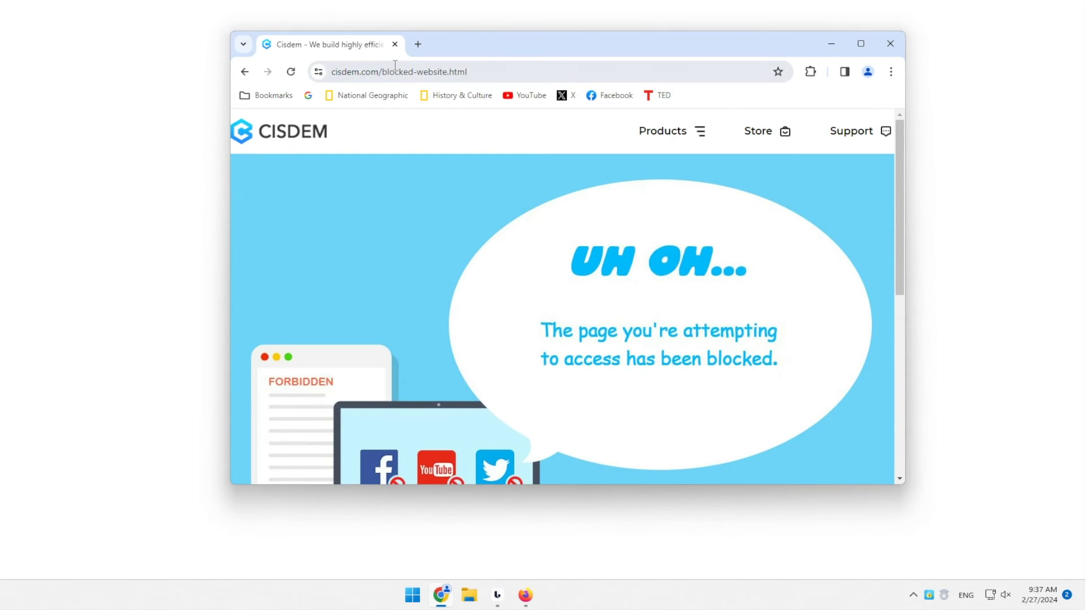
{"action": "left_click", "coordinate": [308, 96]}
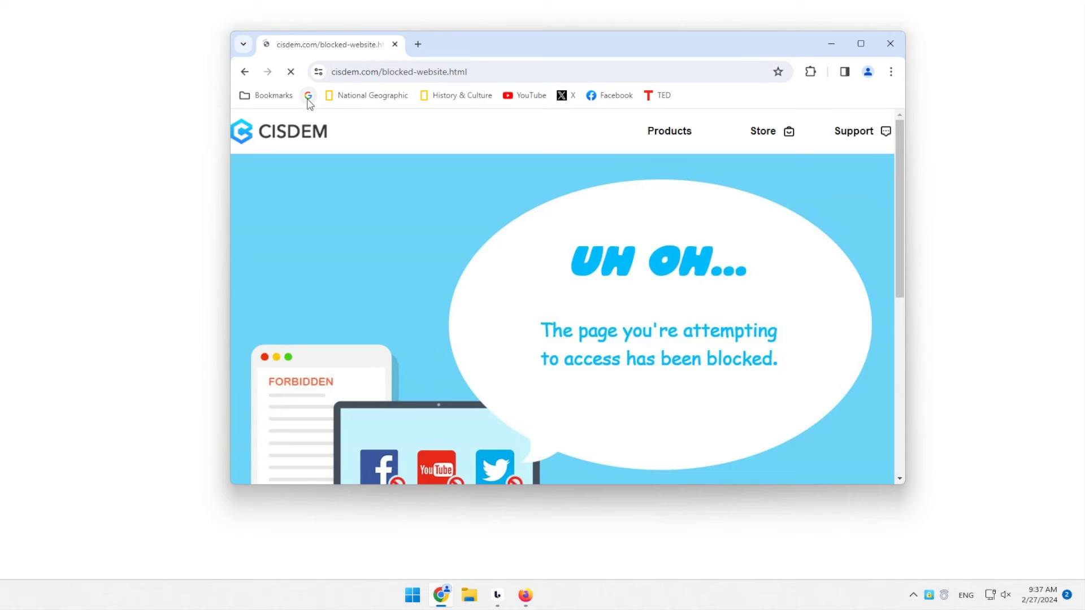
{"action": "left_click", "coordinate": [342, 96]}
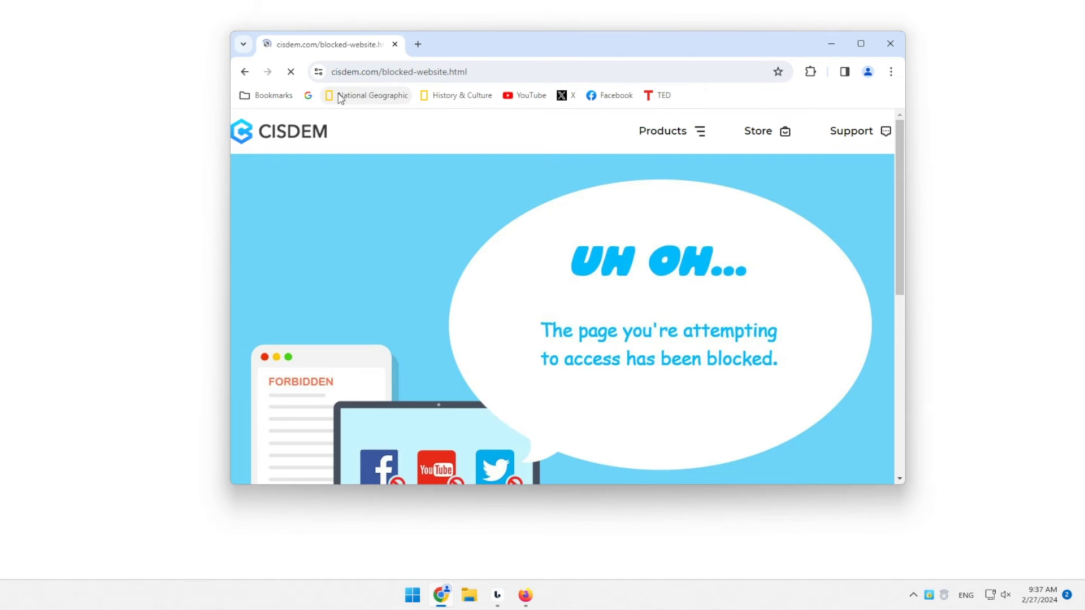
{"action": "left_click", "coordinate": [525, 96]}
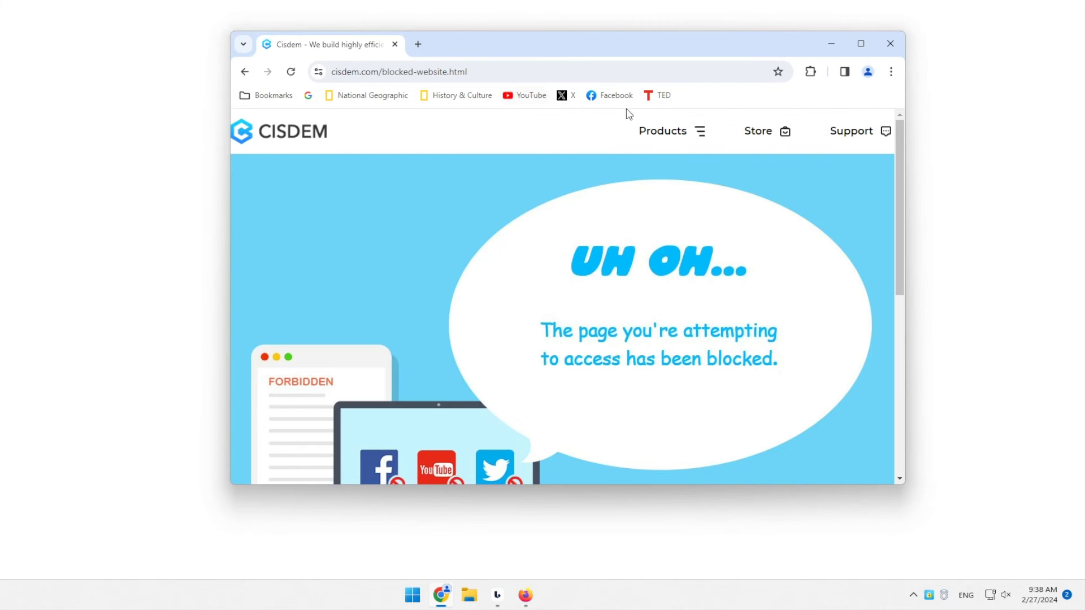
{"action": "left_click", "coordinate": [663, 96]}
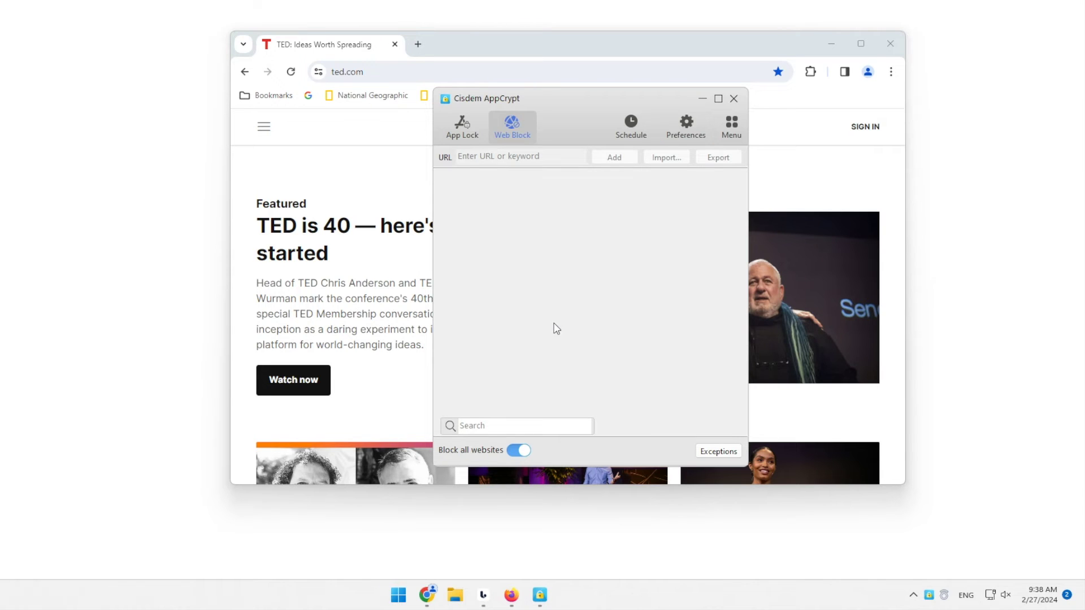
Step: Remove ted.com from the Always Allow exceptions and close the exceptions
{"action": "left_click", "coordinate": [701, 451]}
{"action": "left_click_drag", "start_coordinate": [475, 84], "coordinate": [603, 113]}
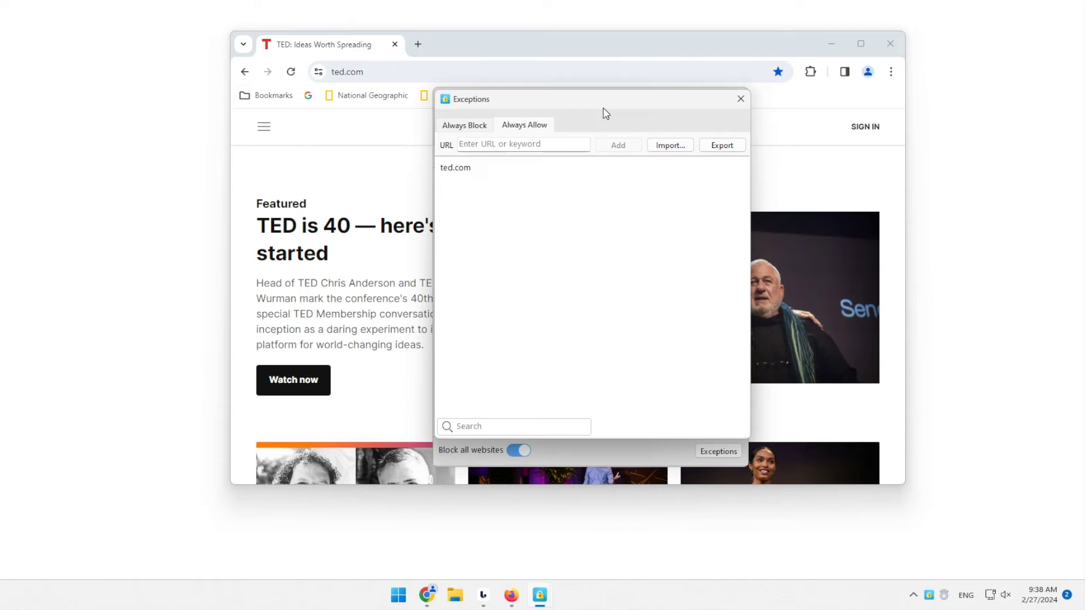
{"action": "left_click", "coordinate": [475, 169]}
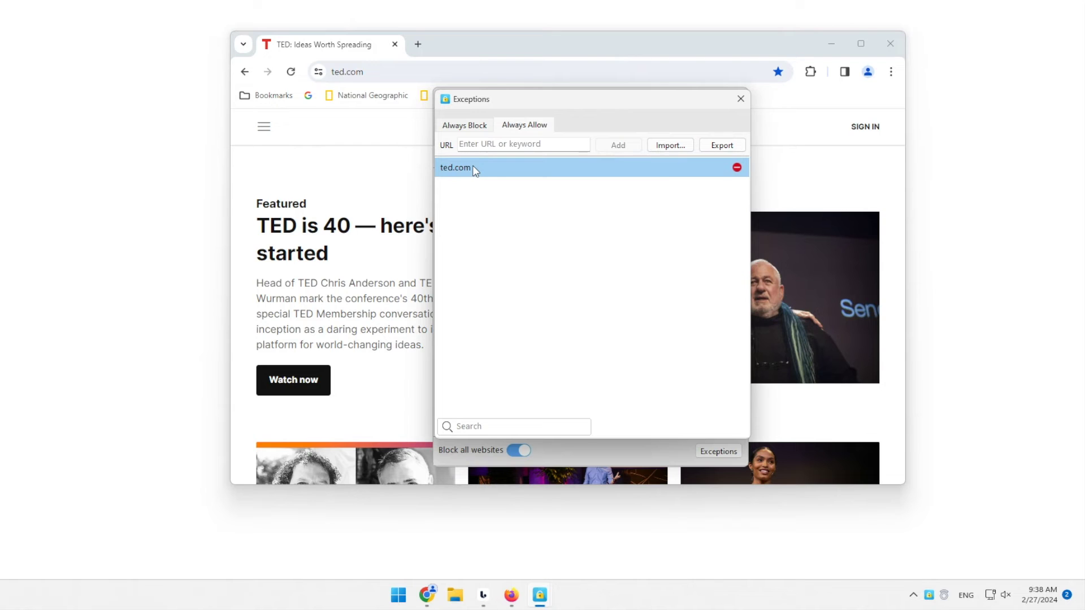
{"action": "left_click", "coordinate": [737, 168]}
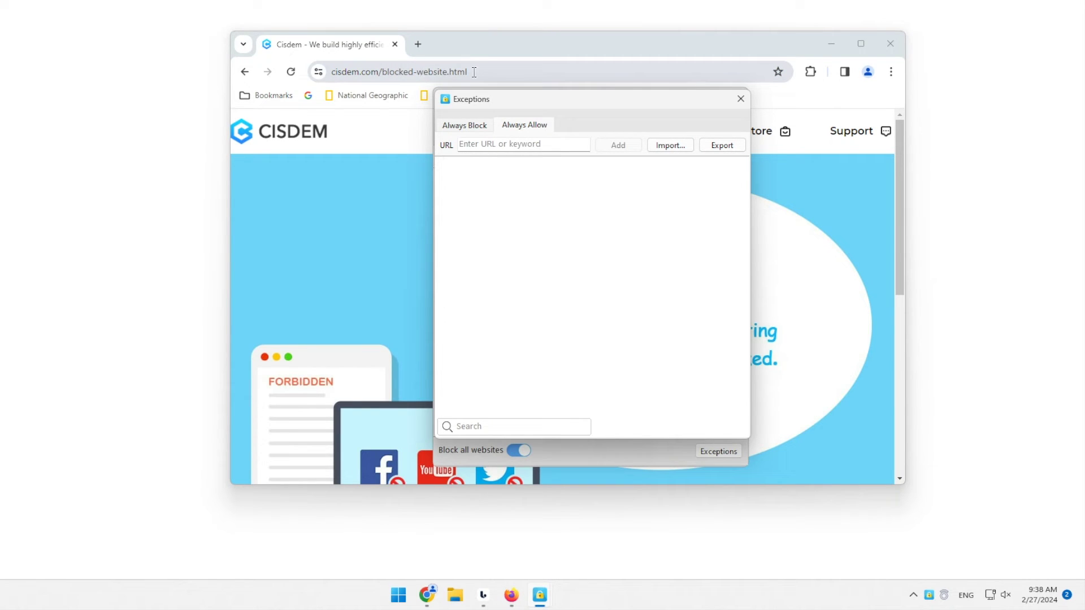
{"action": "left_click", "coordinate": [739, 100]}
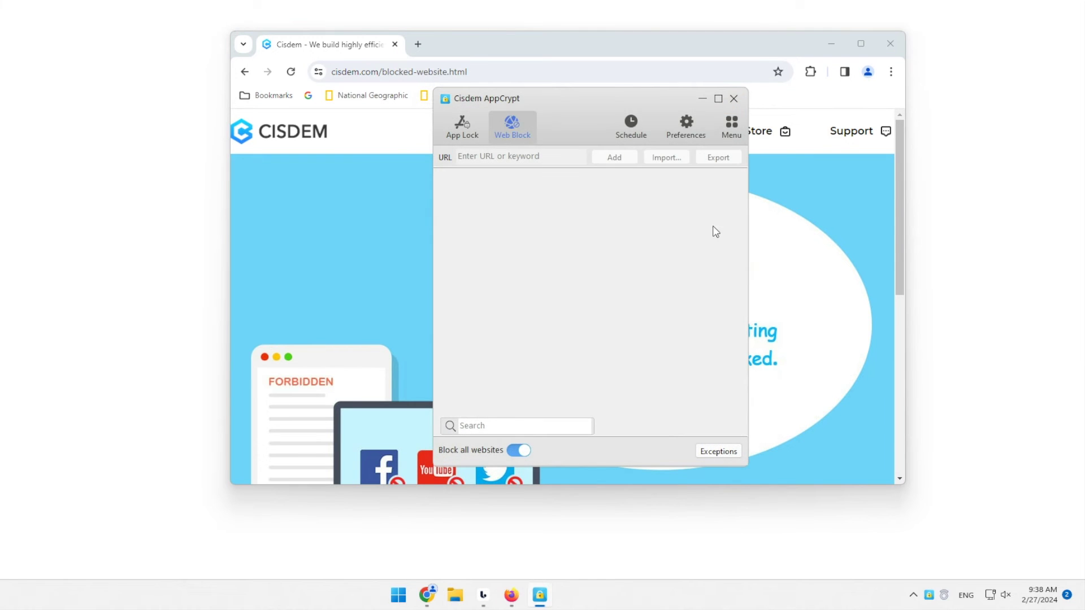
Step: Turn off blocking of all websites and add youtube.com to the block list
{"action": "left_click", "coordinate": [518, 451]}
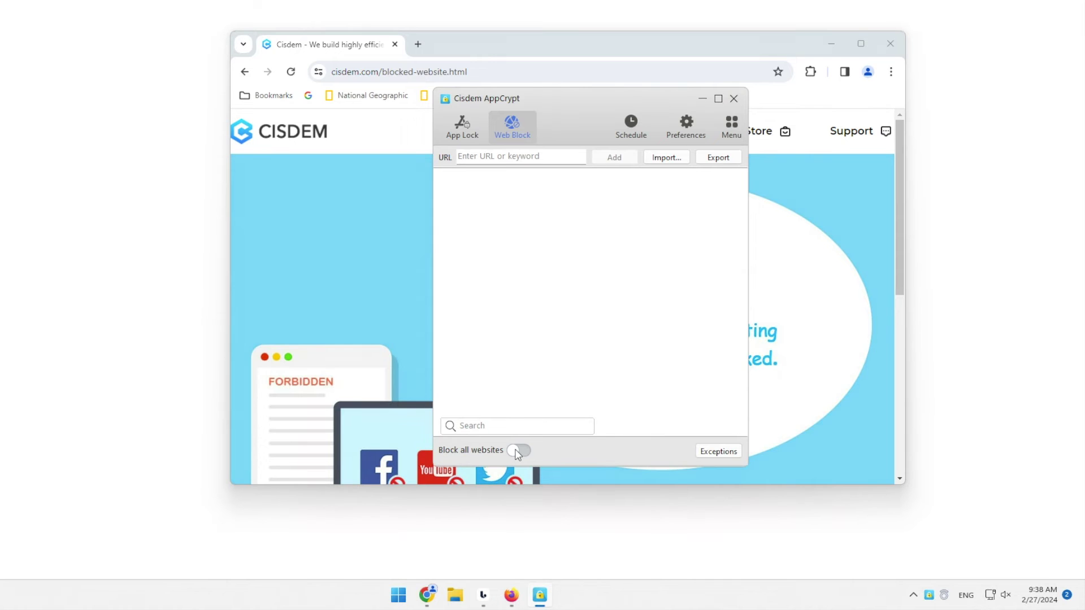
{"action": "left_click", "coordinate": [557, 154]}
{"action": "type", "text": "youtube.com"}
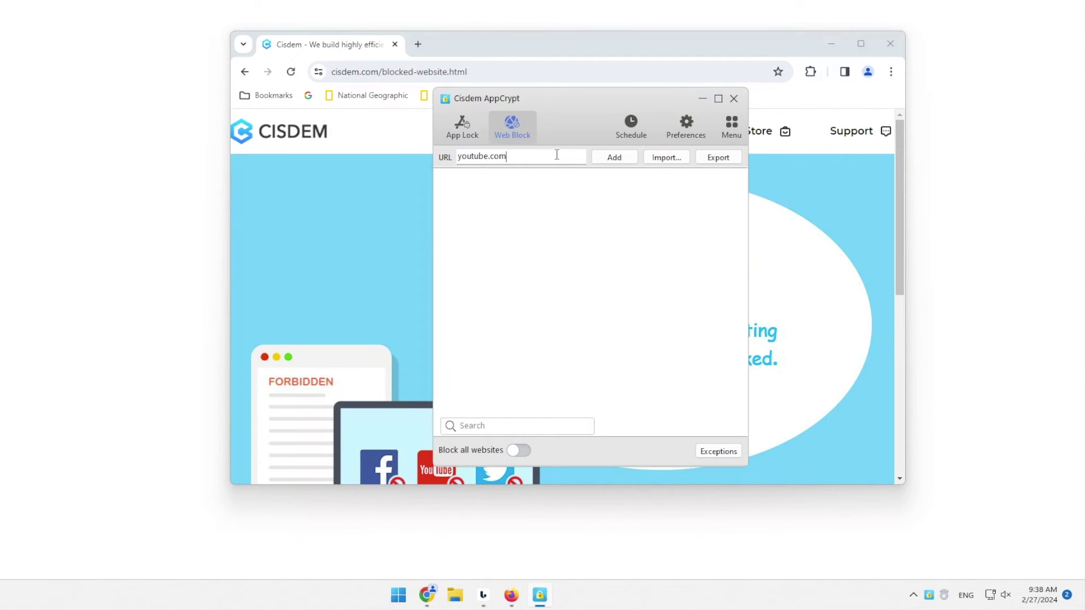
{"action": "left_click", "coordinate": [611, 160]}
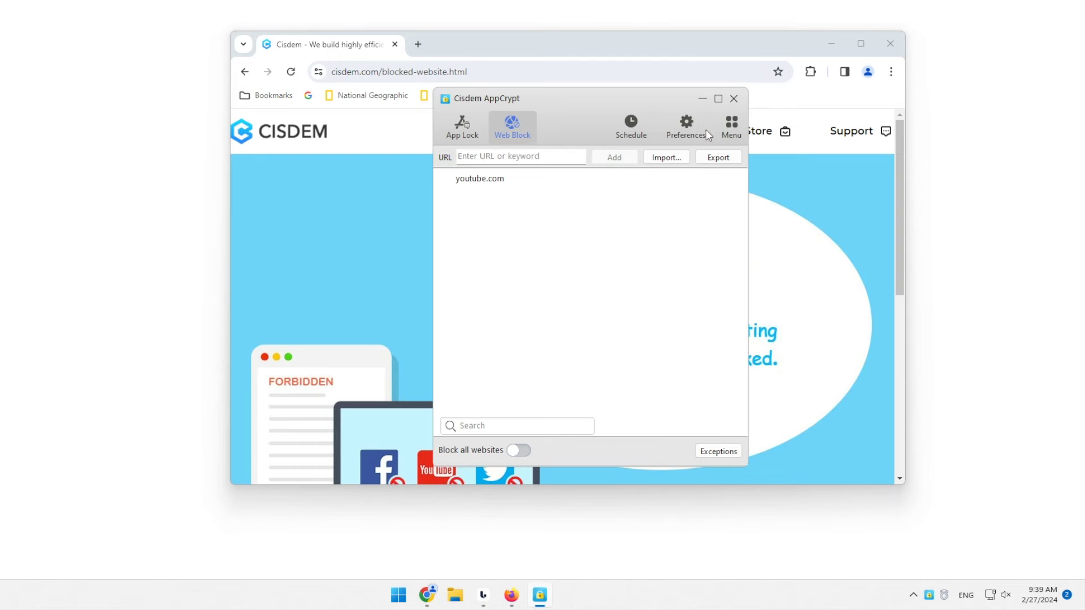
Step: Close AppCrypt, test access to Google and YouTube in Chrome, and open AppCrypt's system tray menu
{"action": "left_click", "coordinate": [734, 99]}
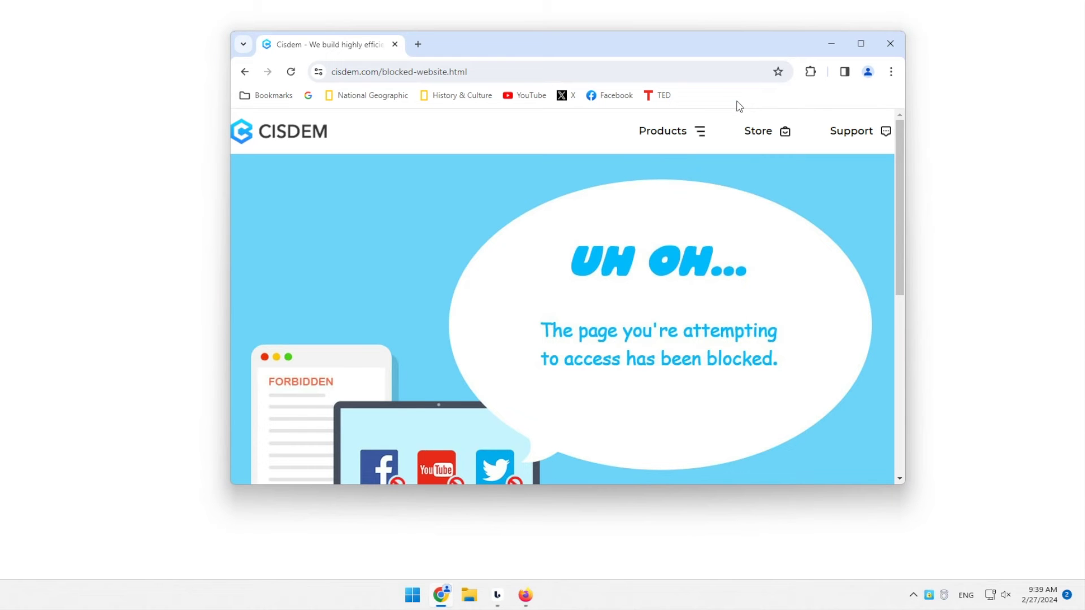
{"action": "left_click", "coordinate": [307, 97]}
{"action": "left_click", "coordinate": [524, 97]}
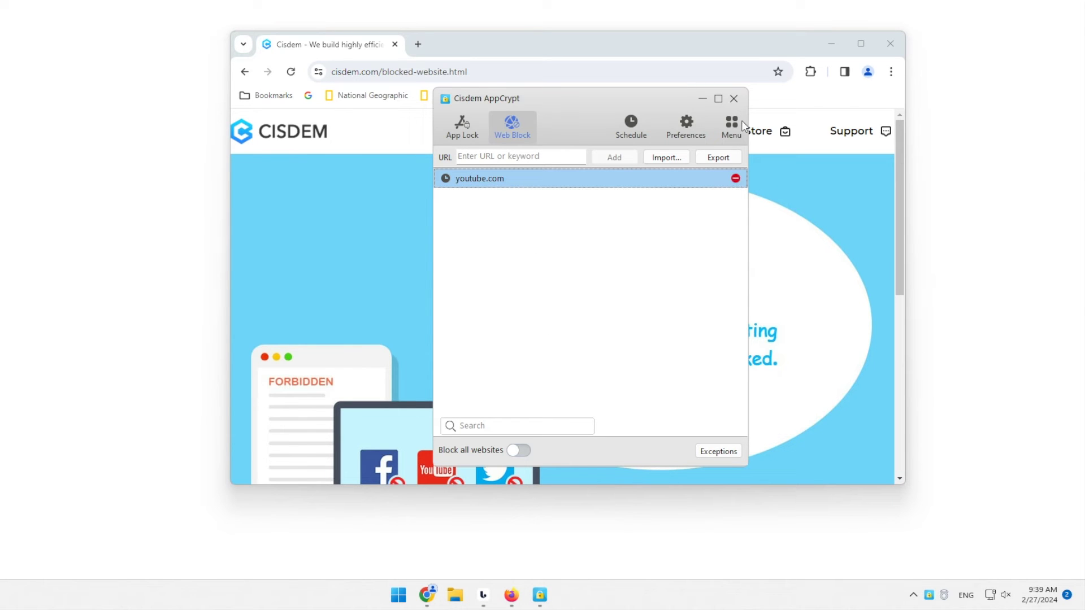
{"action": "left_click", "coordinate": [735, 100]}
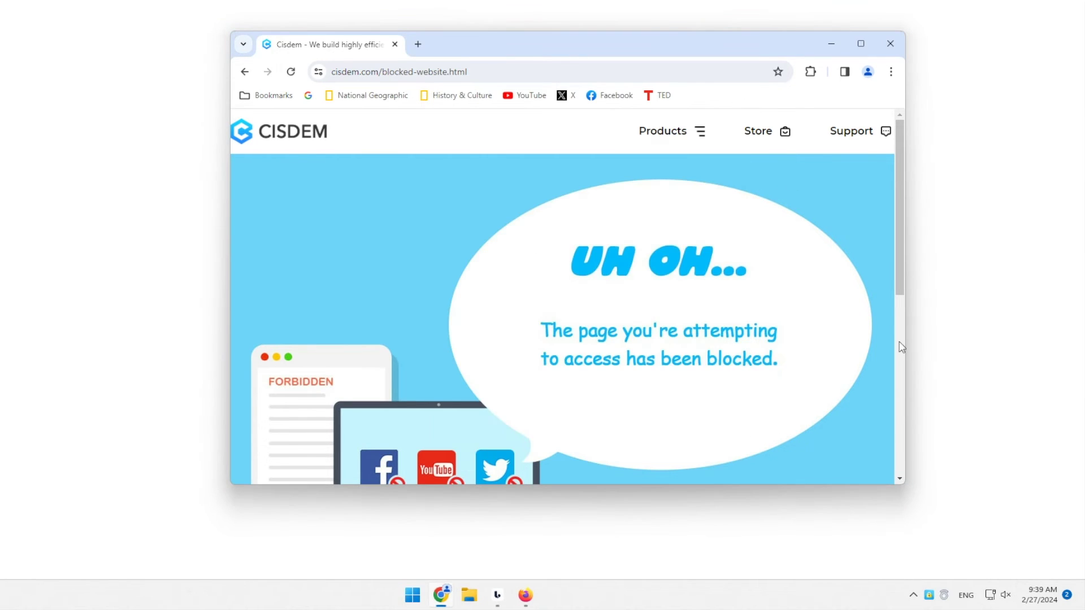
{"action": "right_click", "coordinate": [930, 596]}
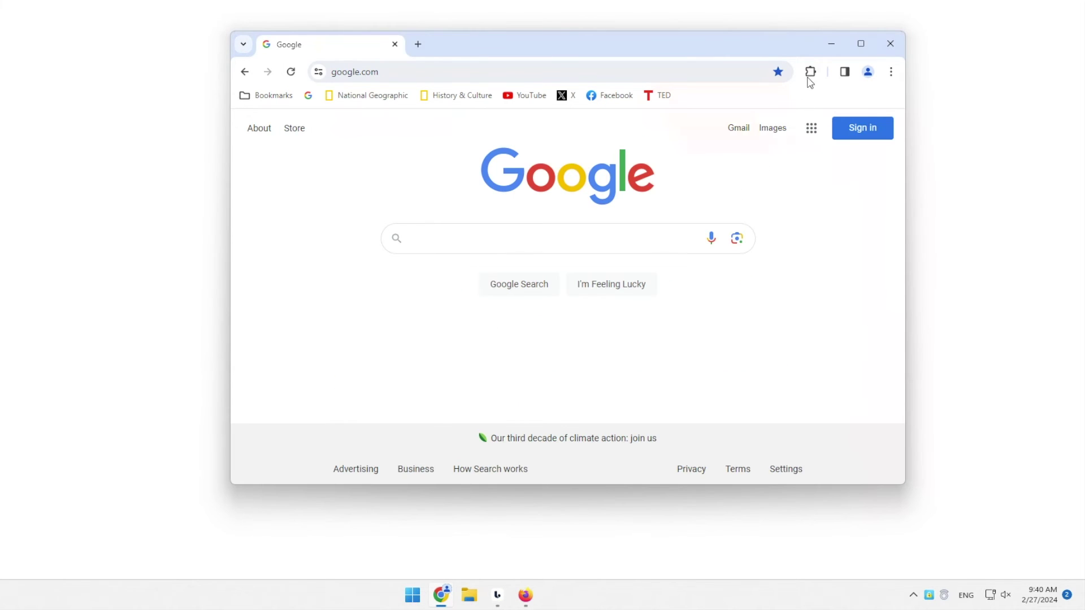
Step: Open the management page of the Cisdem Web Blocker extension in Chrome and review its settings
{"action": "left_click", "coordinate": [808, 80]}
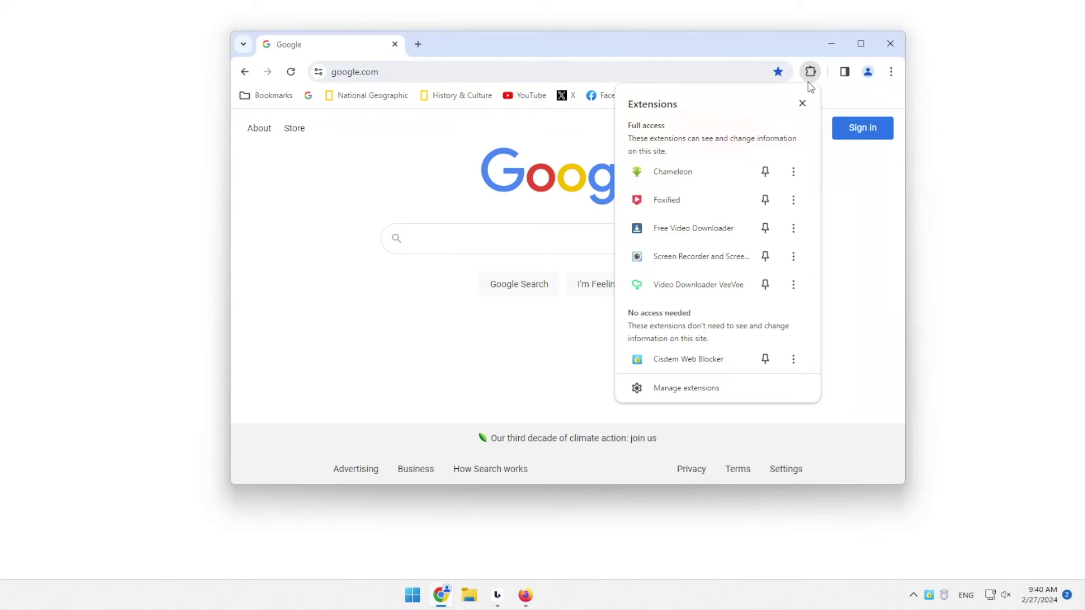
{"action": "left_click", "coordinate": [793, 365]}
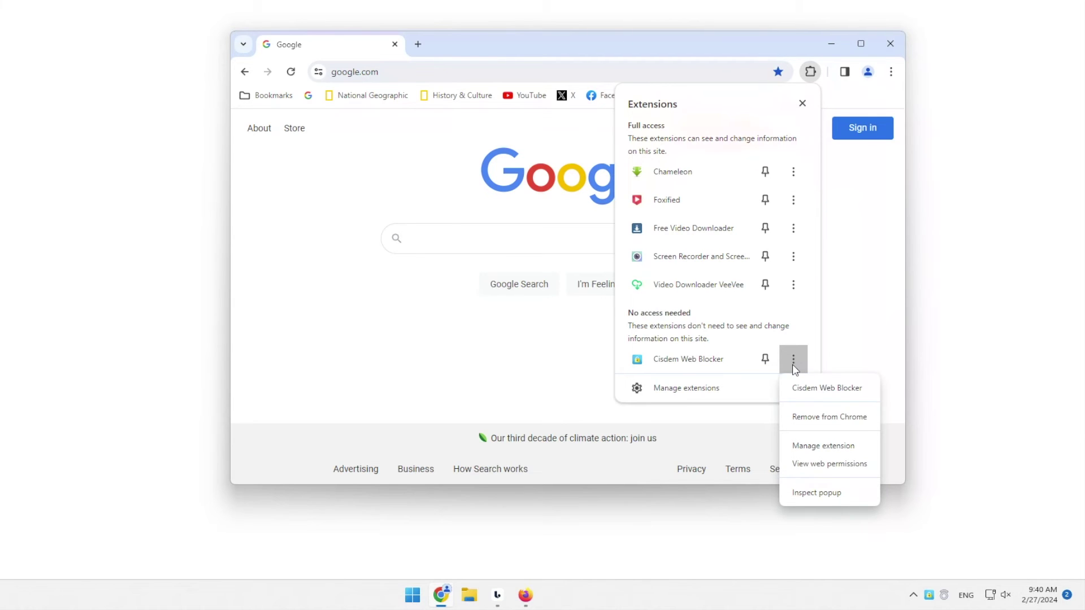
{"action": "left_click", "coordinate": [823, 445]}
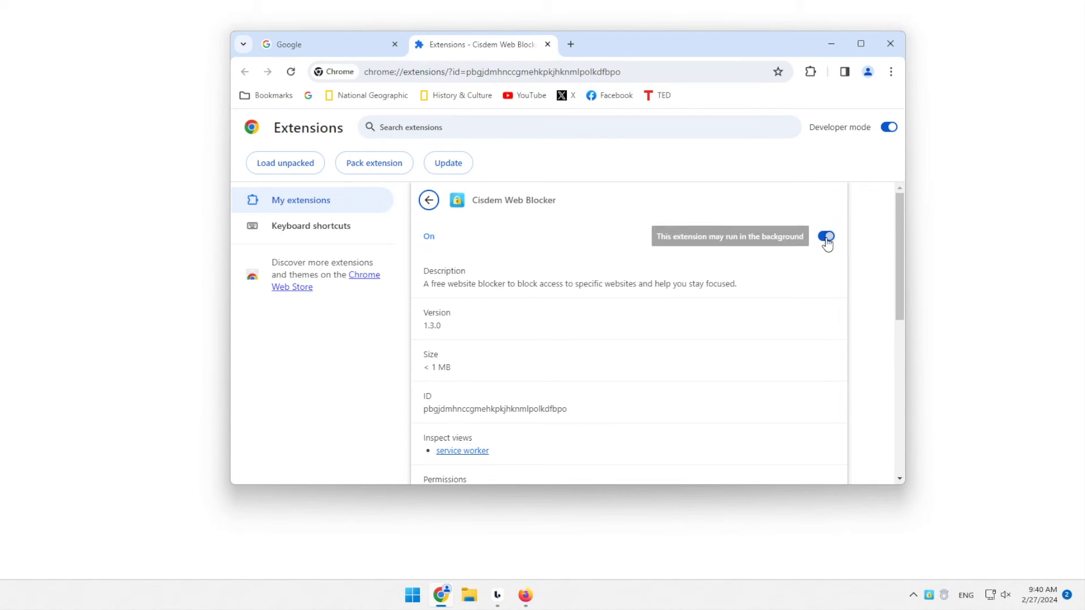
{"action": "scroll", "coordinate": [552, 279], "scroll_direction": "down", "scroll_amount": 6}
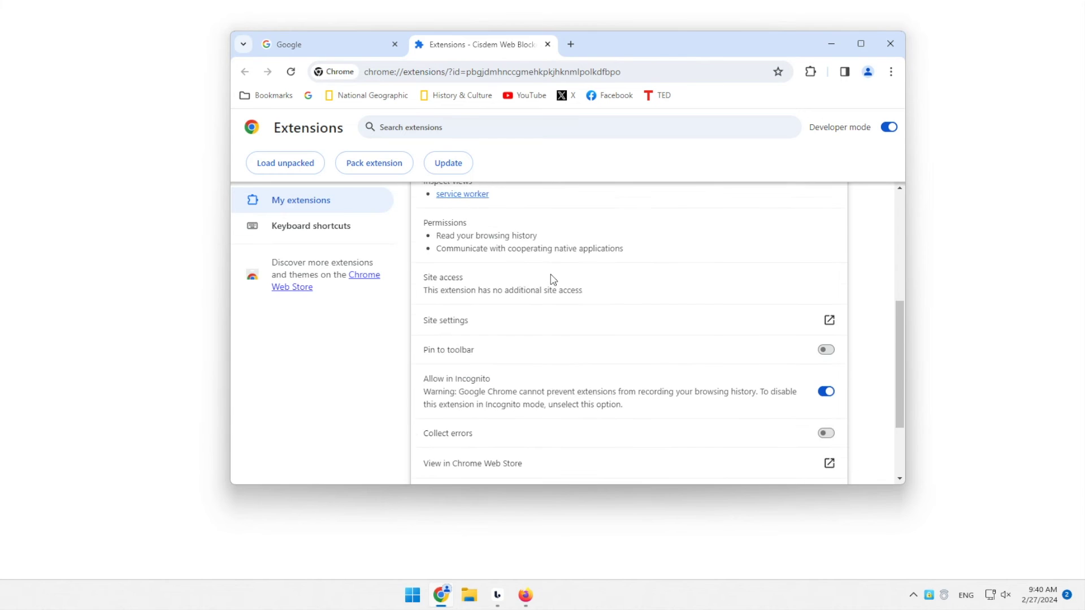
Step: Remove the Cisdem Web Blocker extension from Chrome and confirm the removal
{"action": "left_click", "coordinate": [810, 71]}
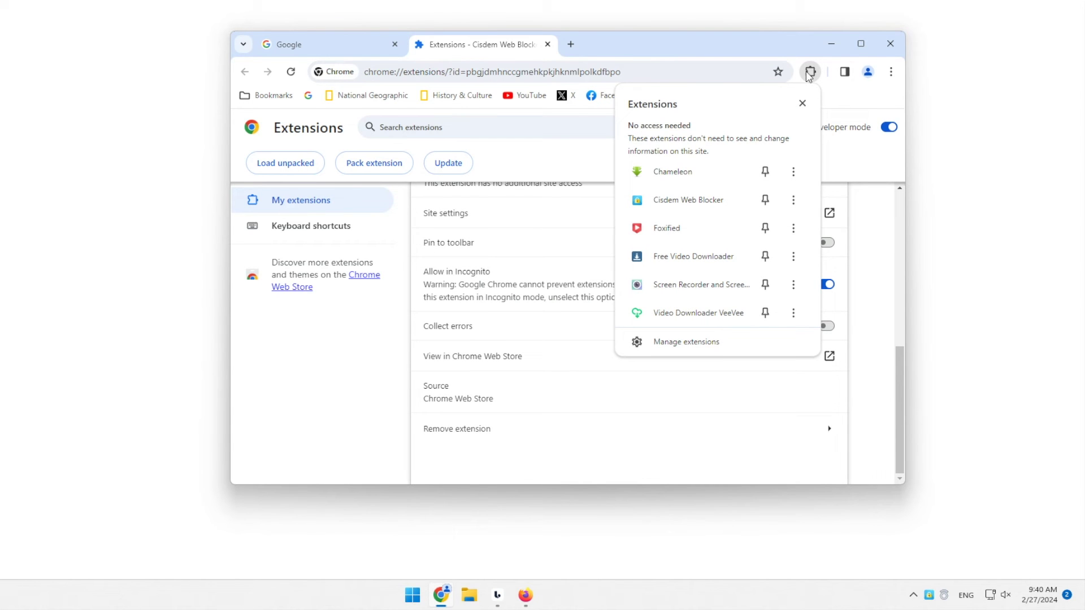
{"action": "left_click", "coordinate": [793, 202]}
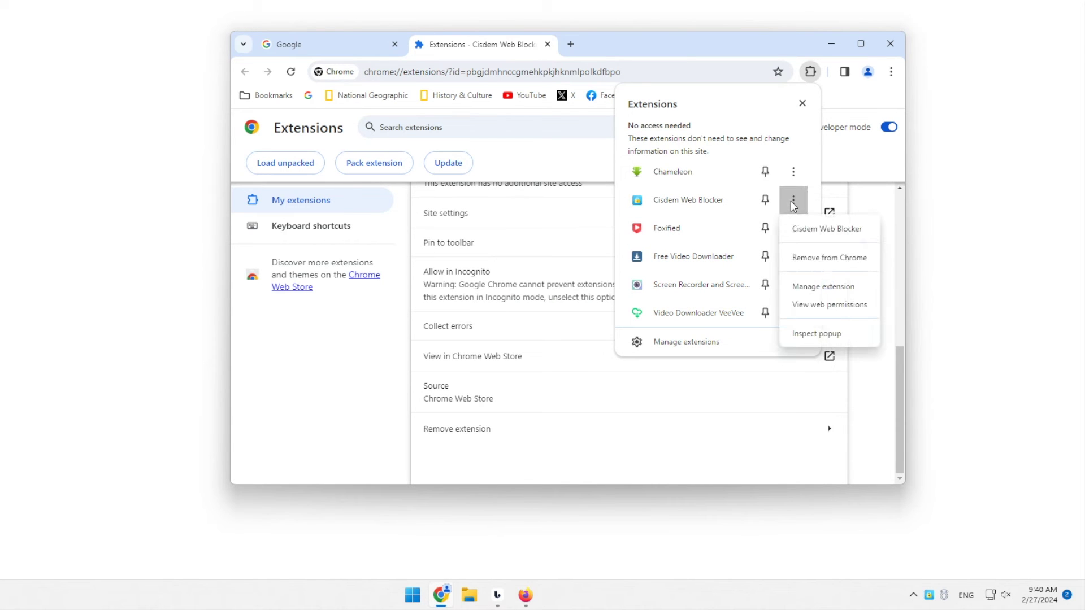
{"action": "left_click", "coordinate": [797, 257]}
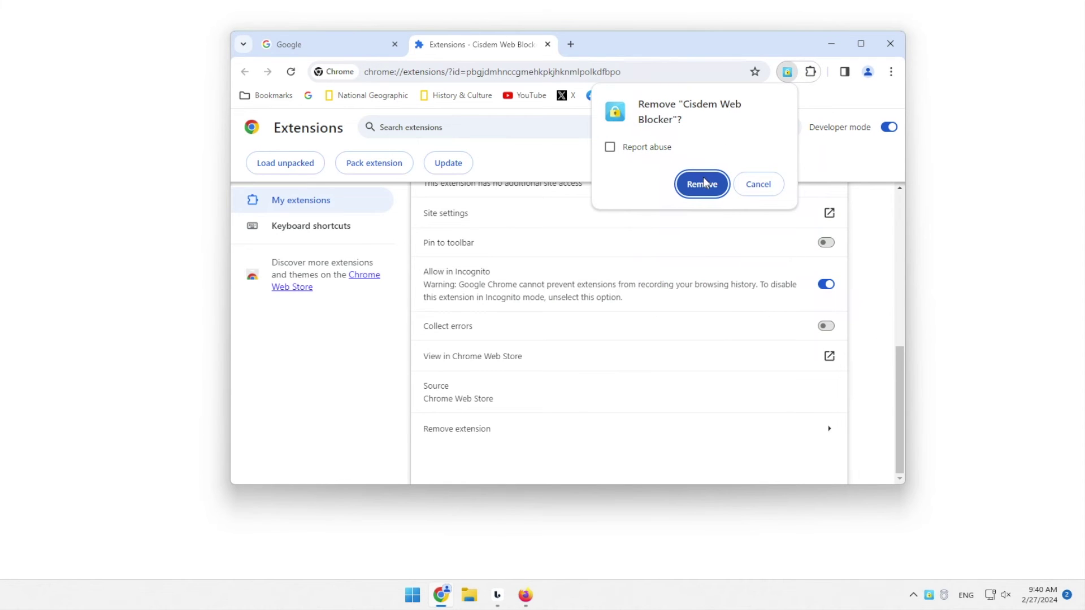
{"action": "left_click", "coordinate": [702, 185]}
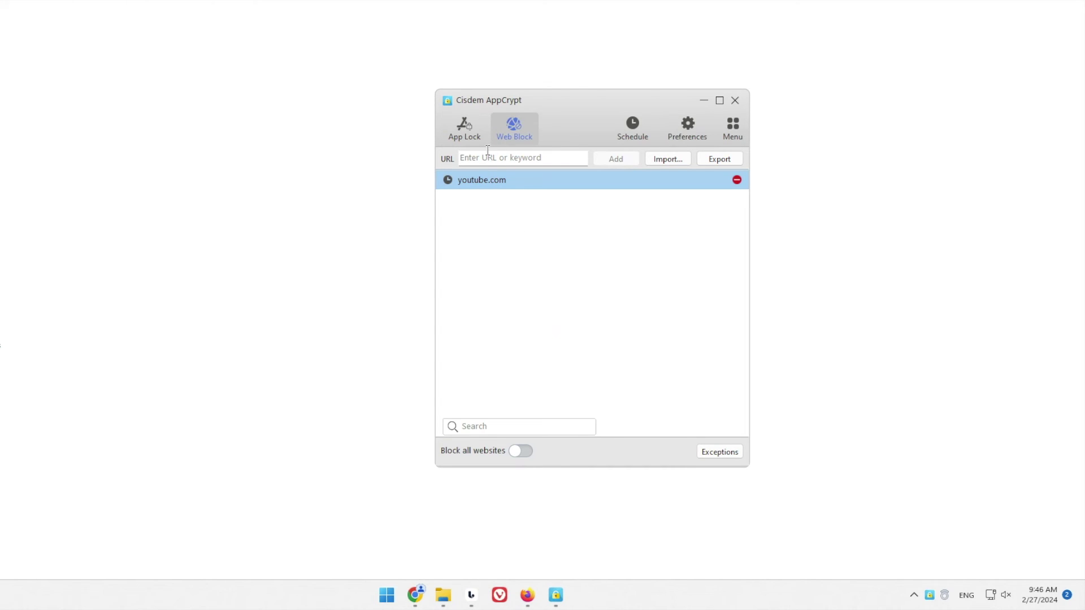
Step: Switch to AppCrypt, add the Vivaldi desktop shortcut to App Lock and launch Vivaldi to test the lock
{"action": "left_click", "coordinate": [469, 120]}
{"action": "left_click_drag", "start_coordinate": [488, 109], "coordinate": [664, 115]}
{"action": "left_click_drag", "start_coordinate": [460, 324], "coordinate": [675, 275]}
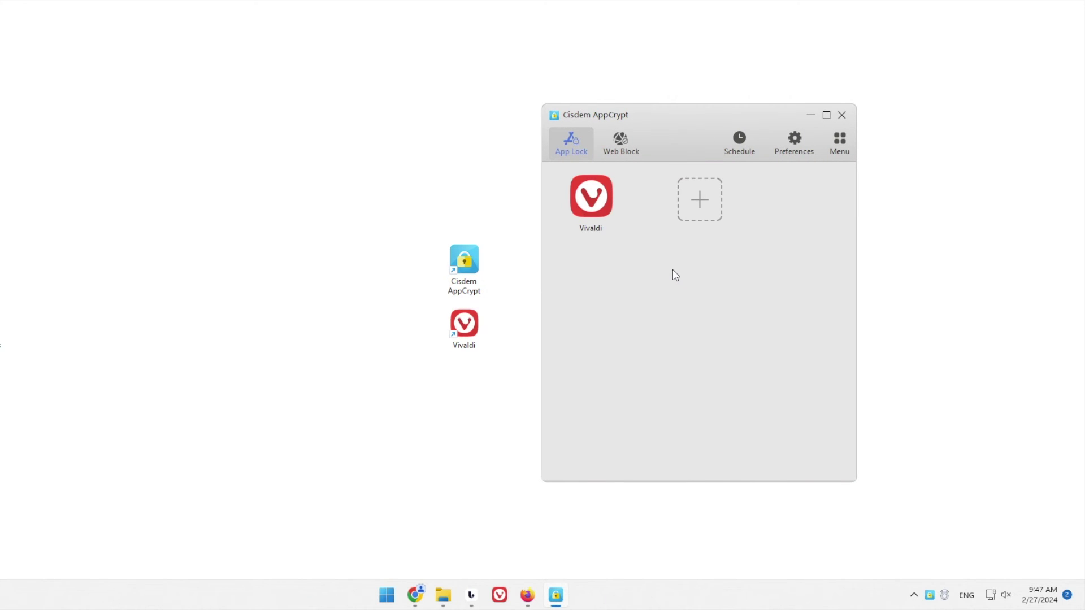
{"action": "left_click", "coordinate": [842, 116]}
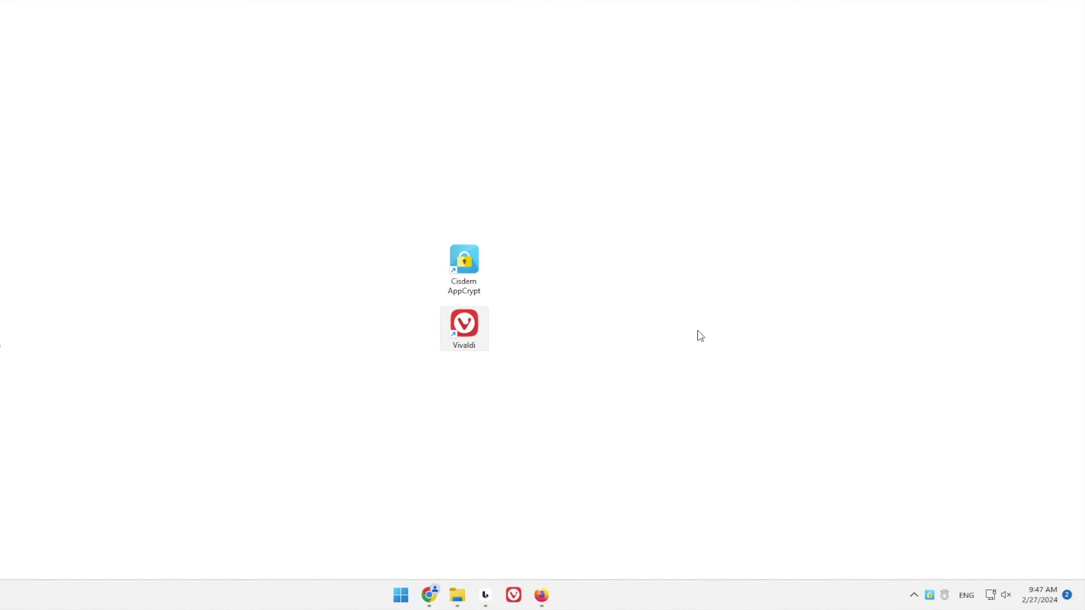
{"action": "double_click", "coordinate": [471, 333]}
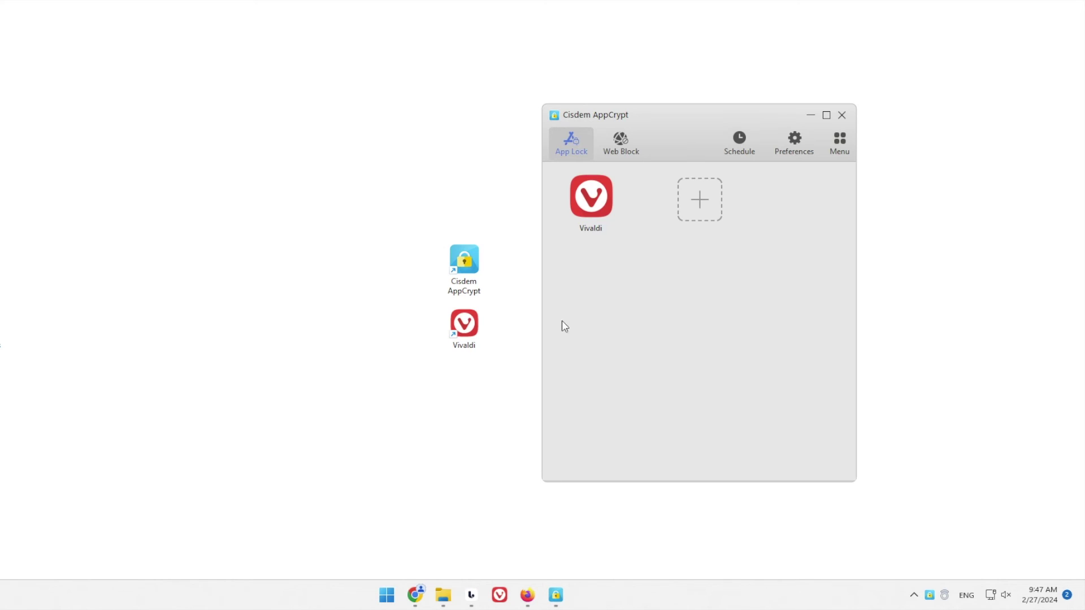
Step: Return to Web Block in AppCrypt and add facebook.com to the block list
{"action": "left_click_drag", "start_coordinate": [659, 124], "coordinate": [561, 140]}
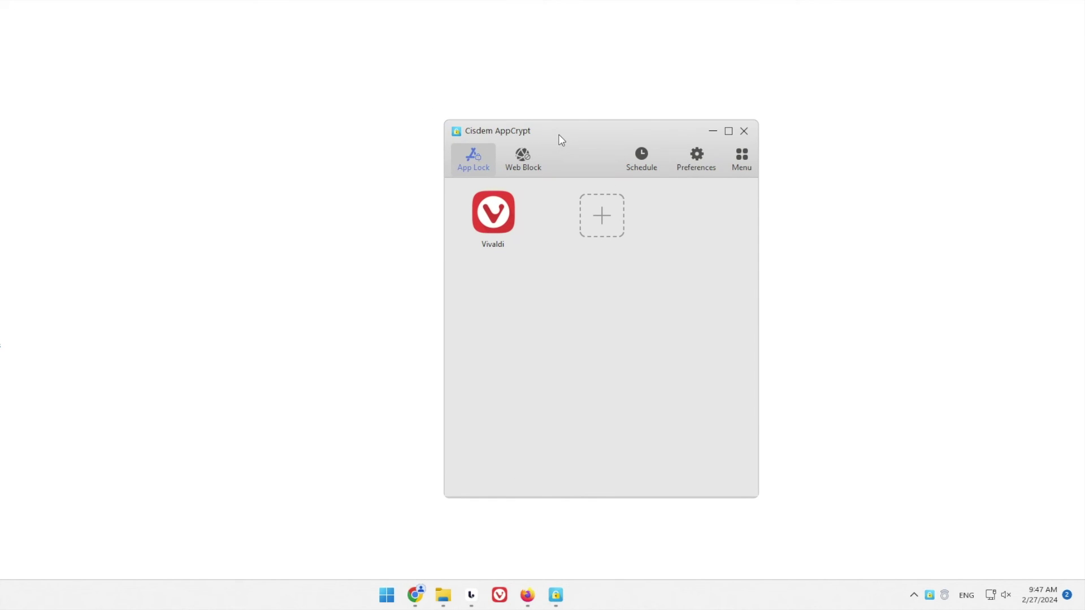
{"action": "left_click", "coordinate": [528, 162]}
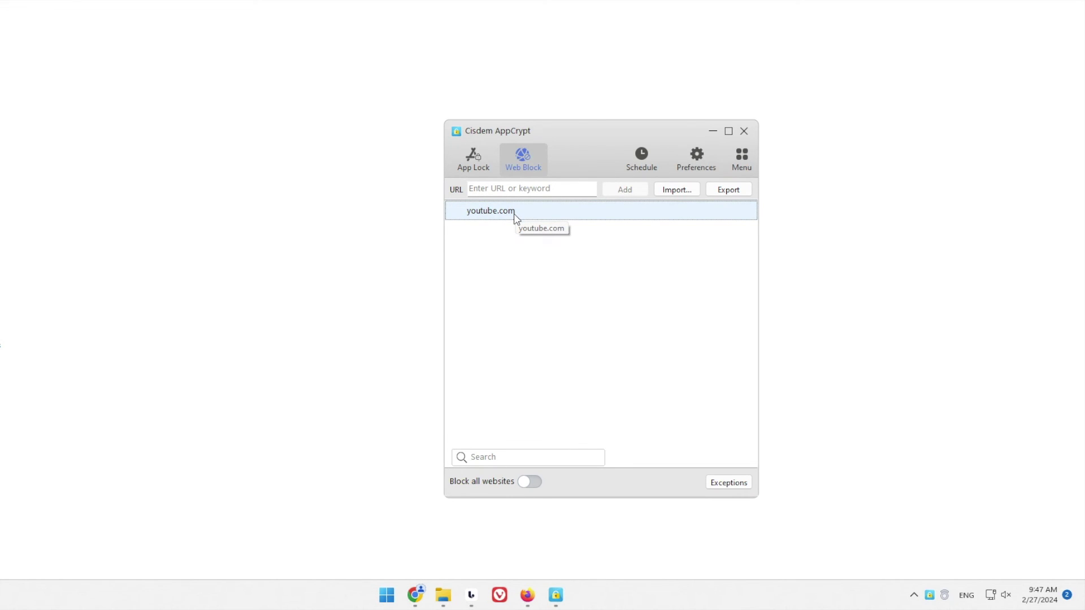
{"action": "left_click", "coordinate": [528, 191]}
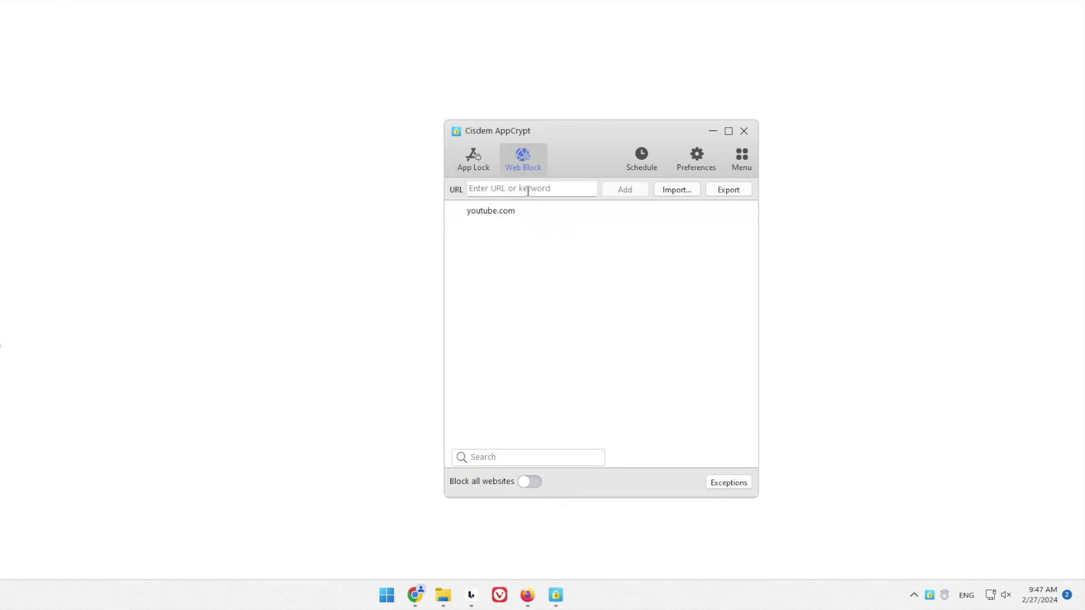
{"action": "type", "text": "facebook.com"}
{"action": "left_click", "coordinate": [625, 191]}
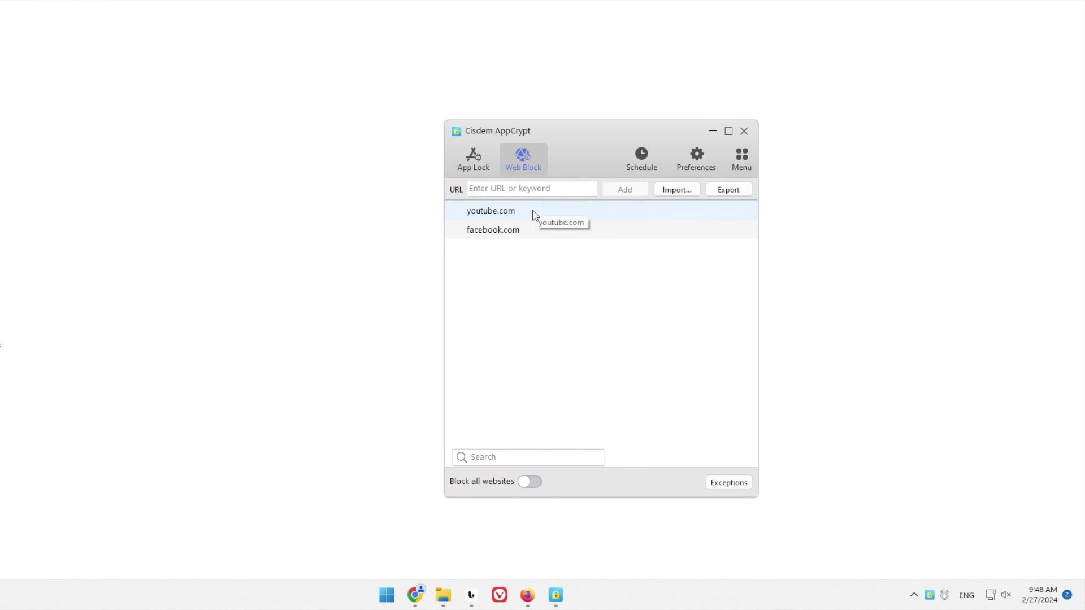
Step: Enable a custom schedule for youtube.com, add a schedule entry and expand it for editing
{"action": "left_click", "coordinate": [522, 235]}
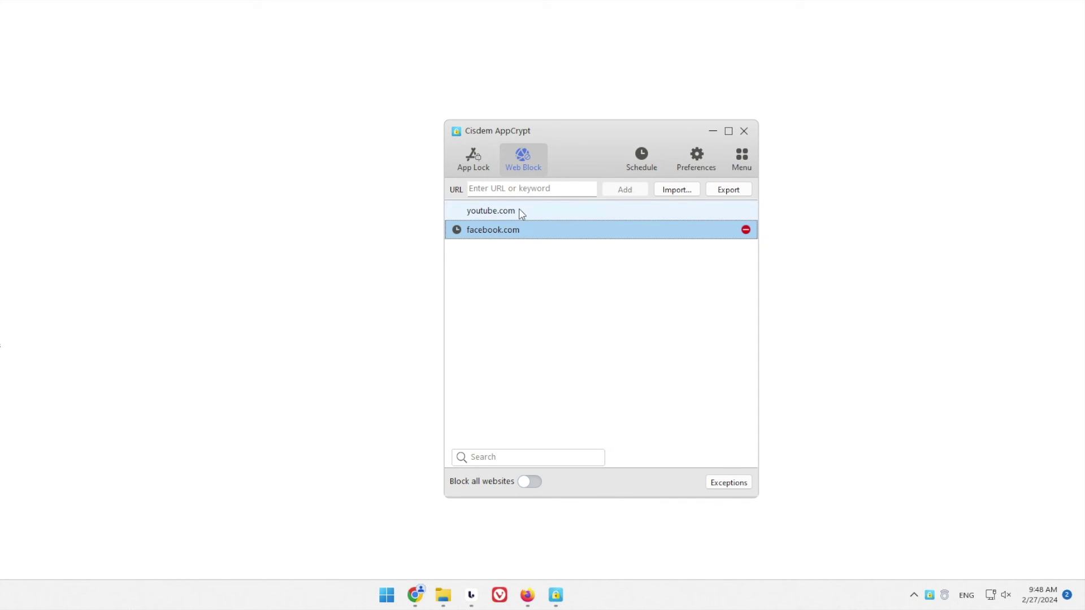
{"action": "left_click", "coordinate": [521, 211]}
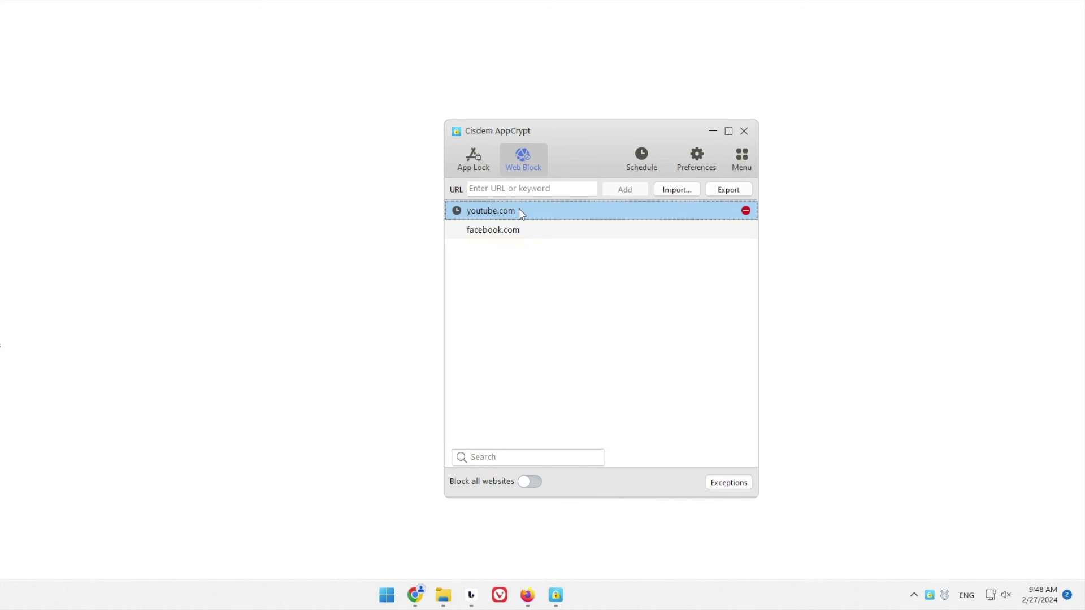
{"action": "left_click", "coordinate": [456, 210]}
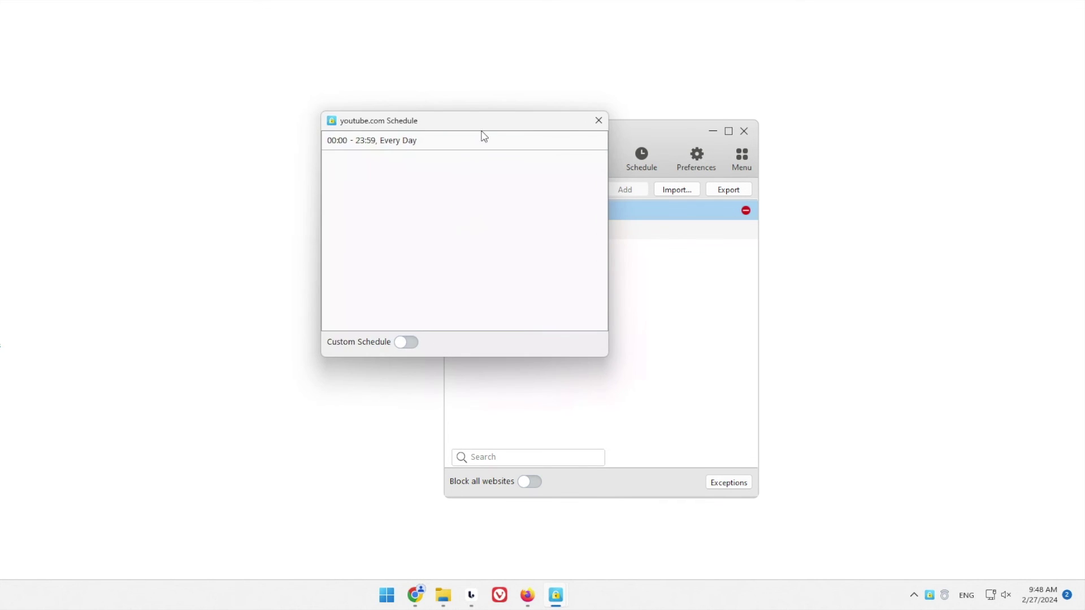
{"action": "left_click_drag", "start_coordinate": [482, 135], "coordinate": [631, 214]}
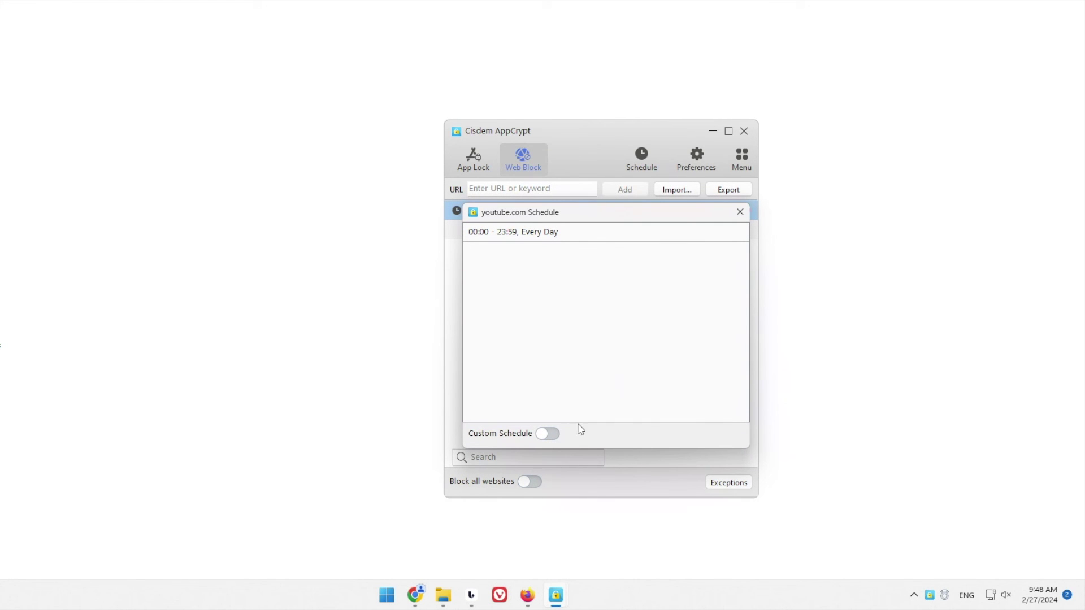
{"action": "left_click", "coordinate": [548, 434]}
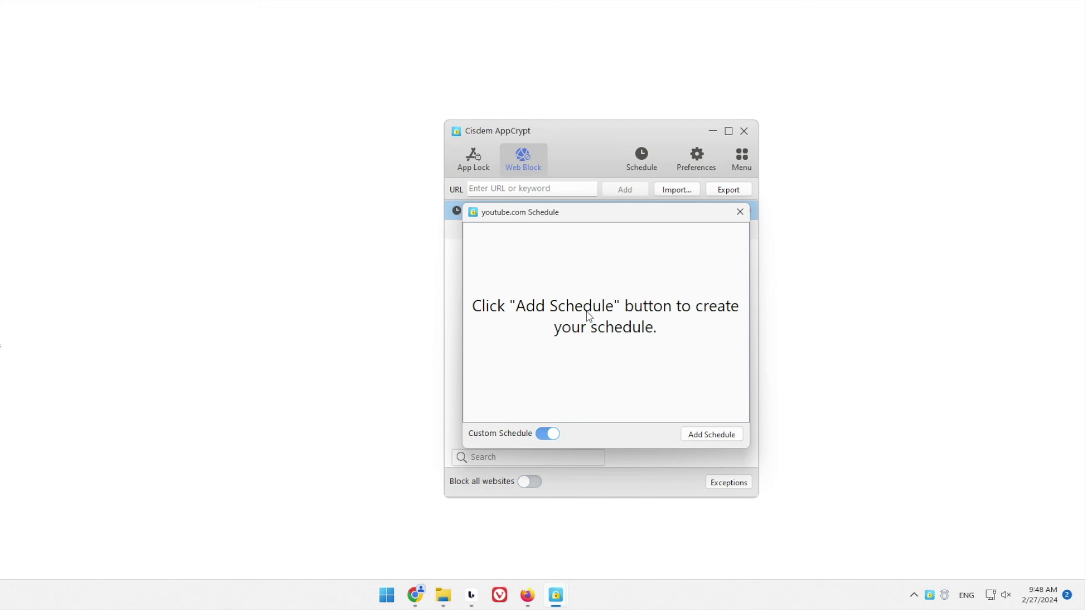
{"action": "left_click", "coordinate": [702, 435]}
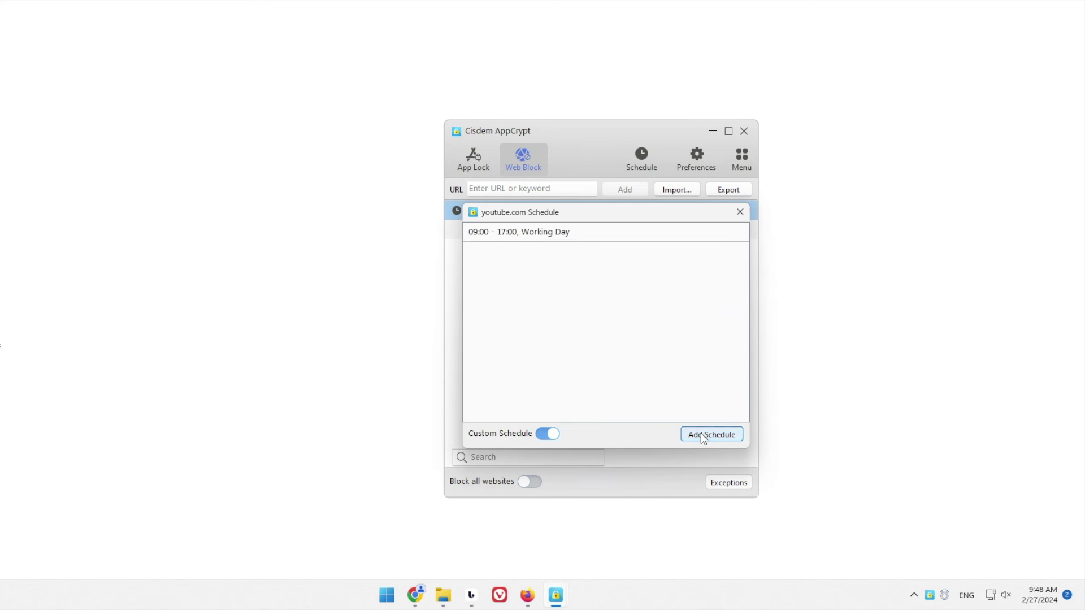
{"action": "left_click", "coordinate": [569, 237]}
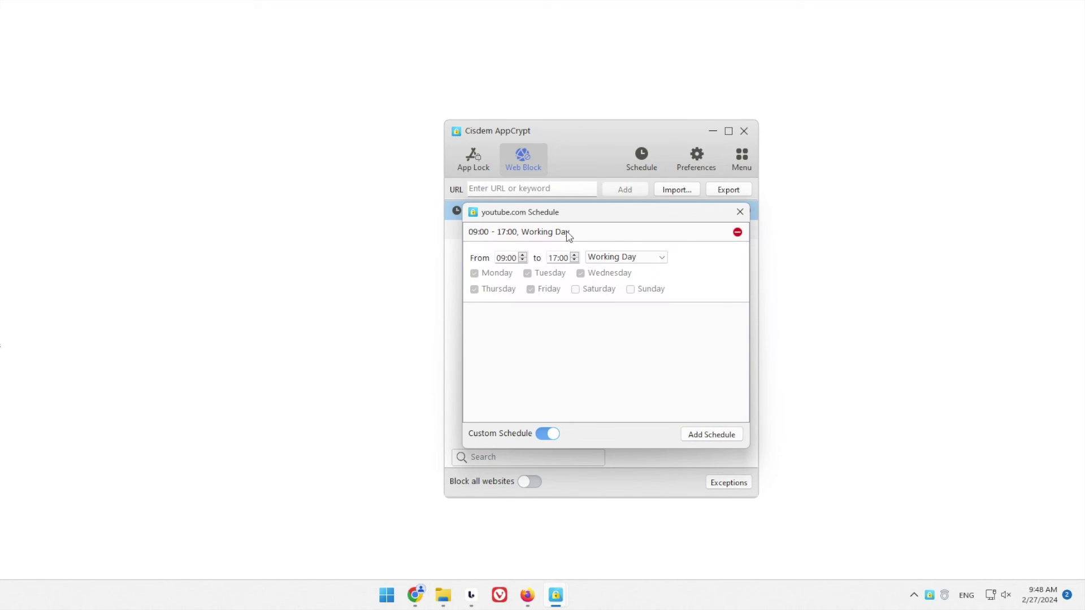
Step: Try custom day selection for the schedule entry by toggling Friday, and return the entry to Working Day
{"action": "left_click", "coordinate": [600, 258]}
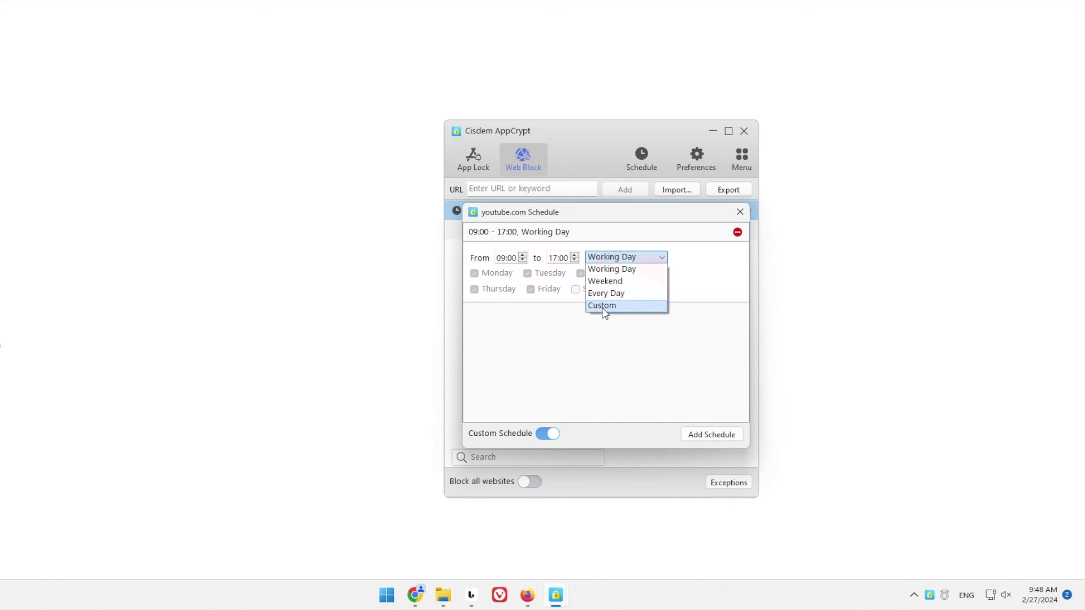
{"action": "left_click", "coordinate": [602, 306]}
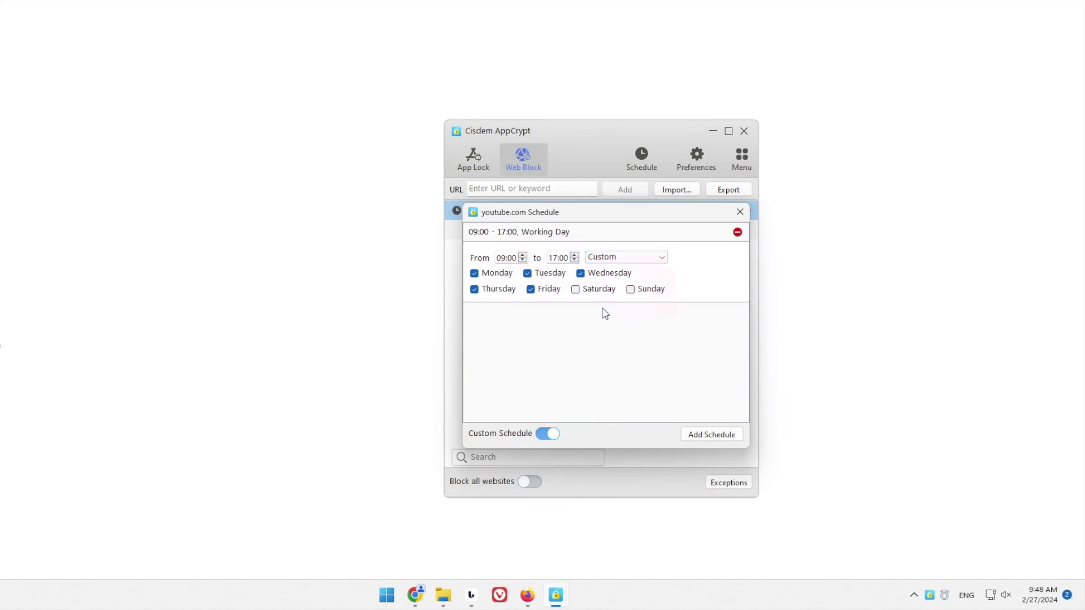
{"action": "left_click", "coordinate": [531, 289]}
{"action": "left_click", "coordinate": [531, 290]}
{"action": "left_click", "coordinate": [616, 257]}
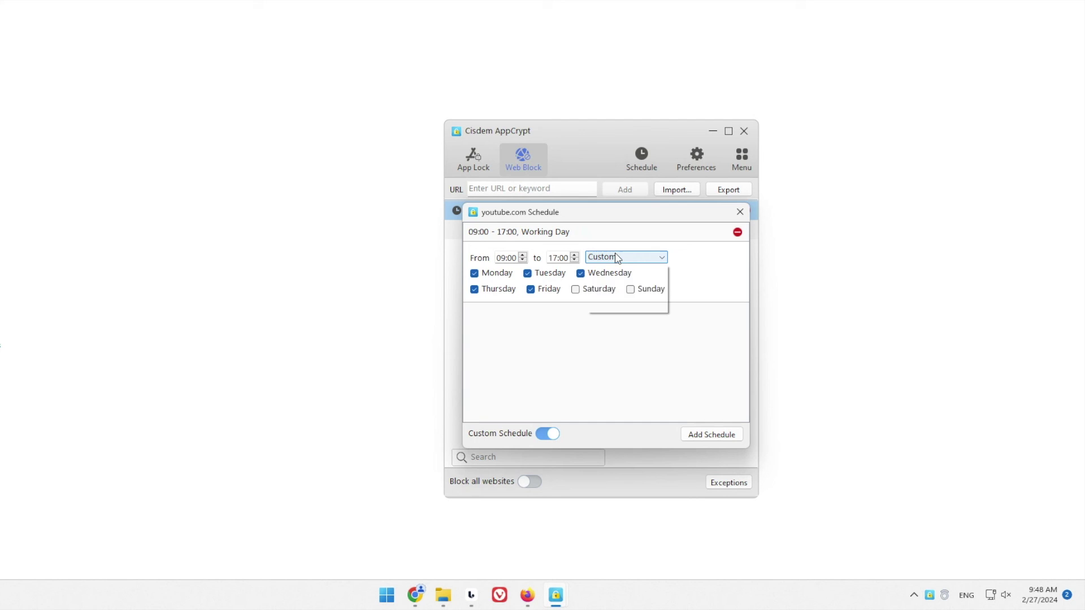
{"action": "left_click", "coordinate": [613, 271]}
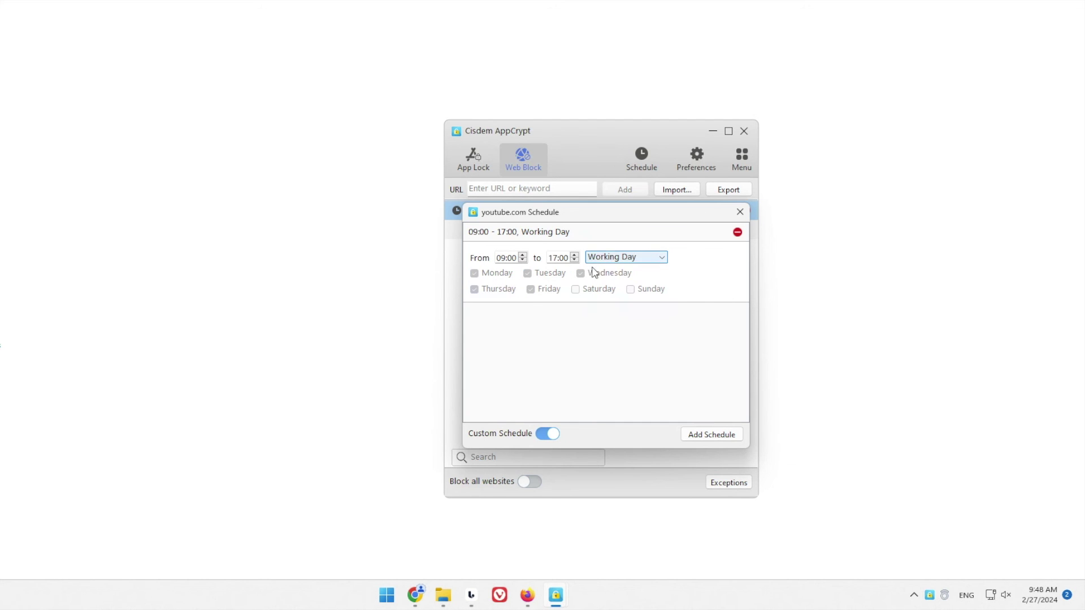
Step: Try the Weekend and Every Day options for the youtube.com schedule entry
{"action": "left_click", "coordinate": [606, 263]}
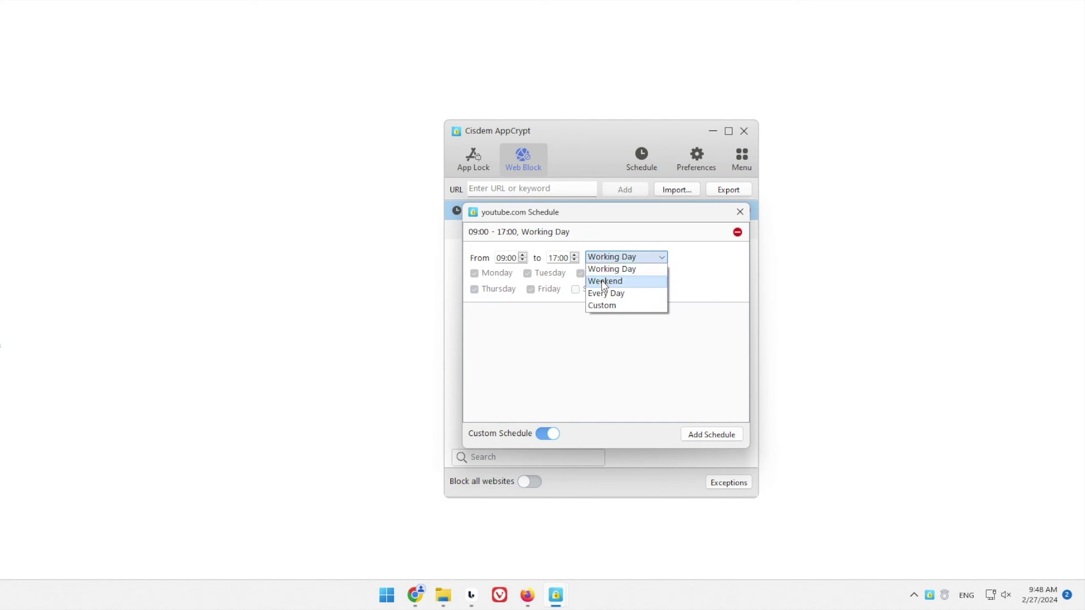
{"action": "left_click", "coordinate": [605, 281]}
{"action": "left_click", "coordinate": [634, 261]}
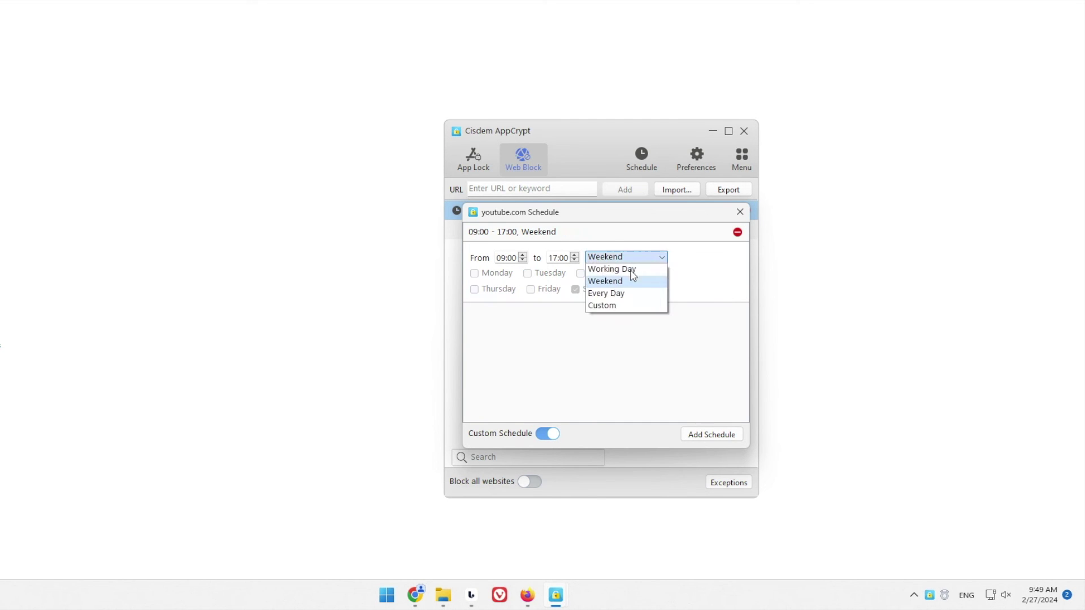
{"action": "left_click", "coordinate": [625, 293]}
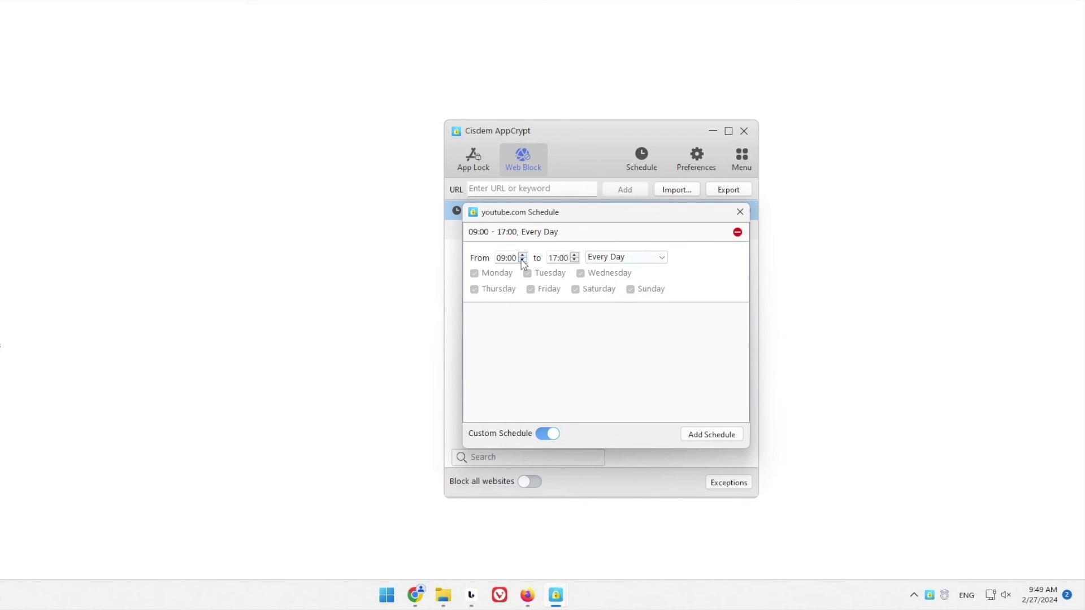
Step: Set the youtube.com schedule entry to run from 06:00 to 19:00 on Working Day
{"action": "left_click", "coordinate": [574, 255]}
{"action": "left_click", "coordinate": [574, 255]}
{"action": "left_click", "coordinate": [647, 259]}
{"action": "left_click", "coordinate": [603, 282]}
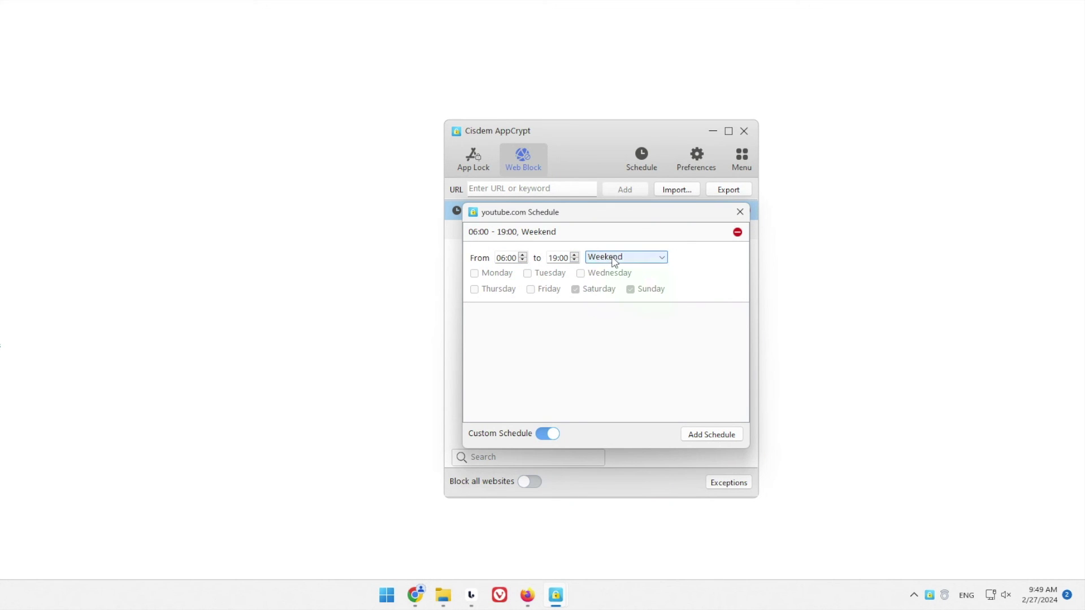
{"action": "left_click", "coordinate": [616, 259]}
{"action": "left_click", "coordinate": [653, 267]}
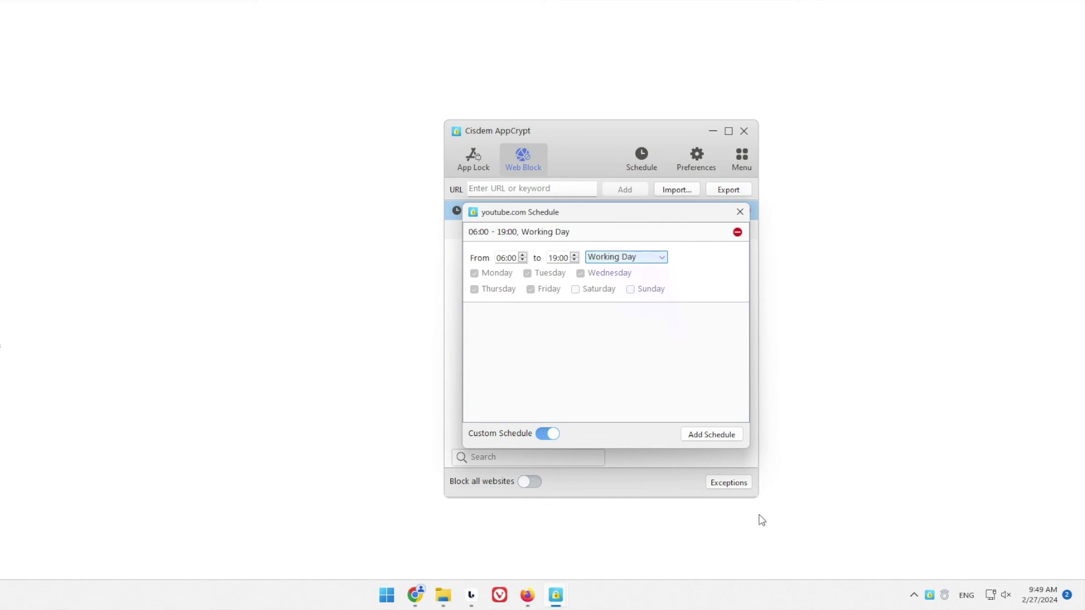
Step: Add a second youtube.com schedule entry running from 09:00 to 19:00 on Weekend
{"action": "left_click", "coordinate": [713, 435]}
{"action": "left_click", "coordinate": [539, 253]}
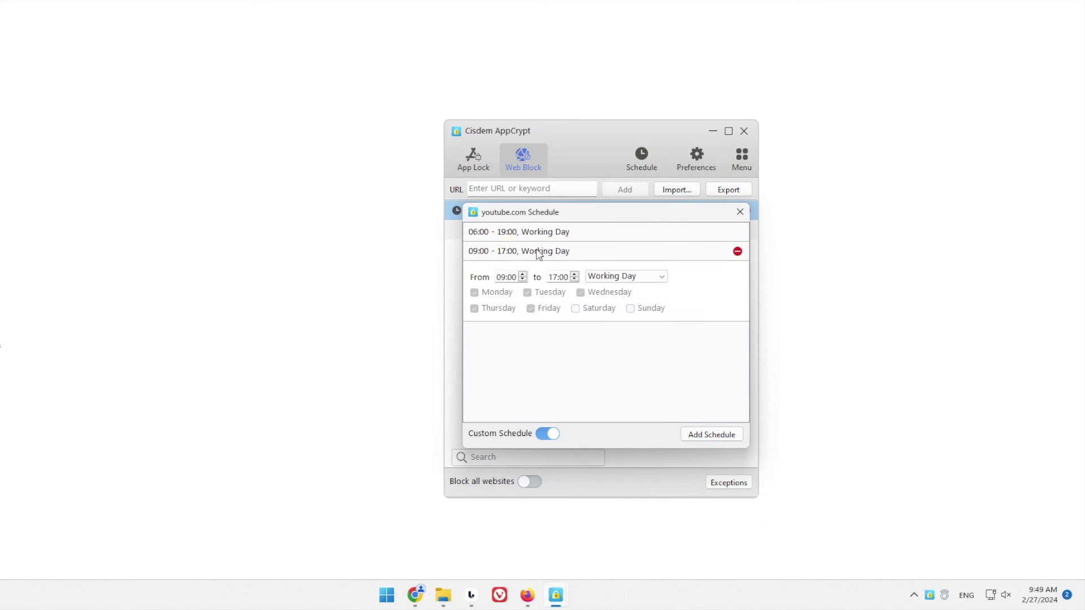
{"action": "left_click", "coordinate": [596, 276]}
{"action": "left_click", "coordinate": [615, 300]}
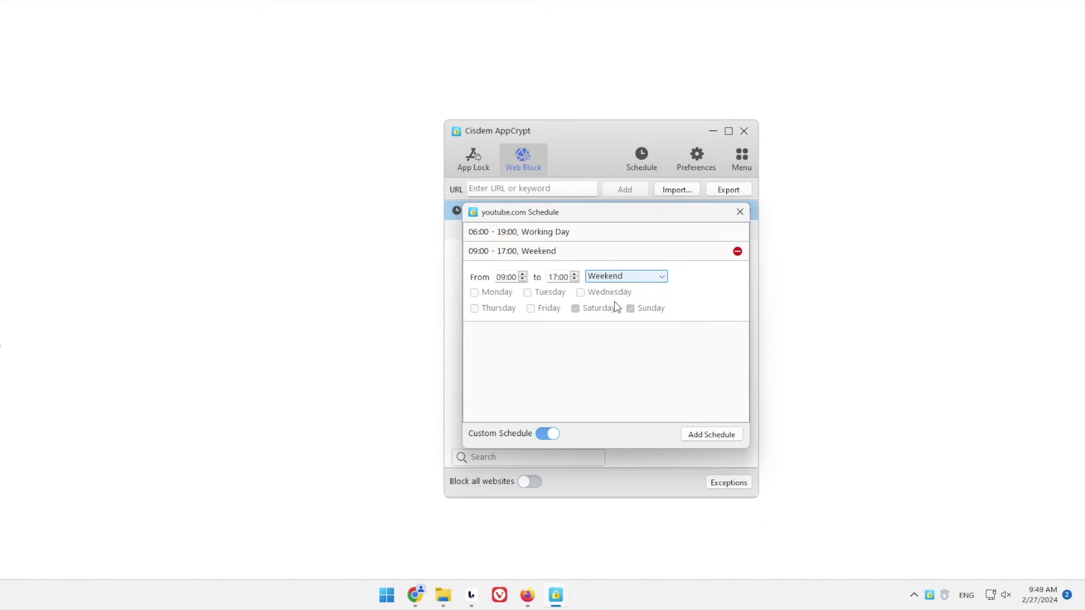
{"action": "left_click", "coordinate": [575, 279]}
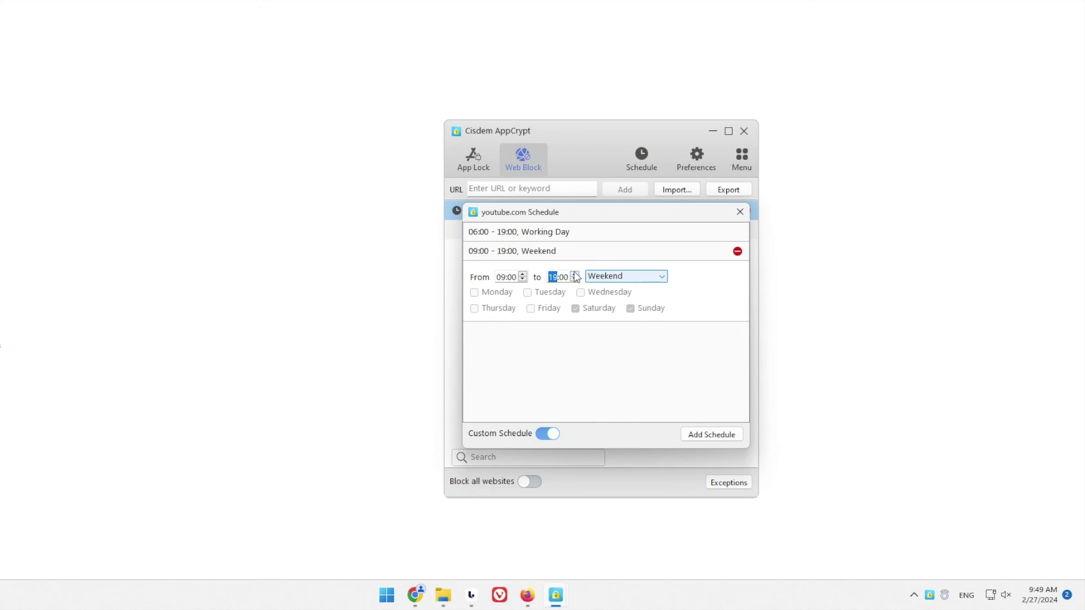